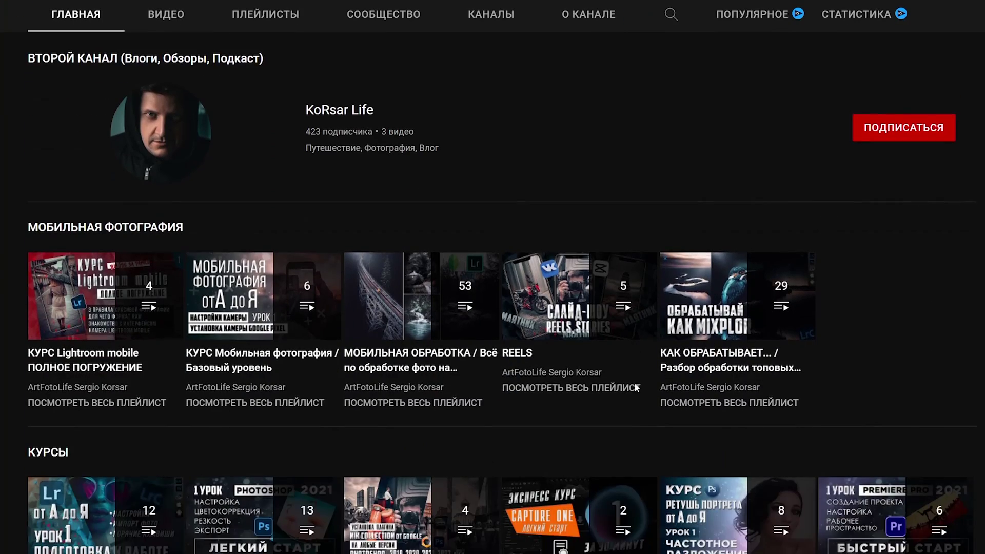
Open the КУРС Nik Collection playlist on YouTube, then return to the IMG_2345.CR3 photo.
scroll(634, 383, "down", 2)
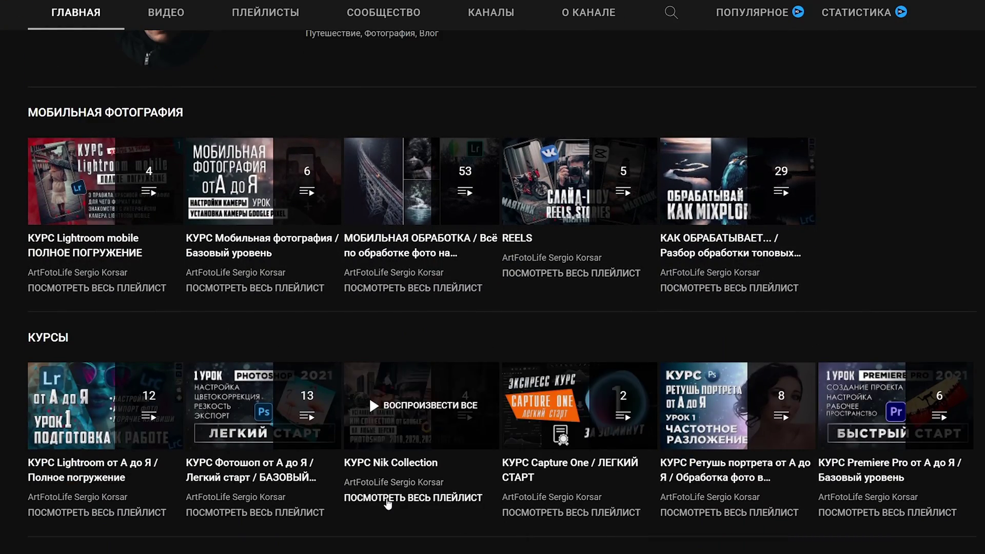
left_click(410, 497)
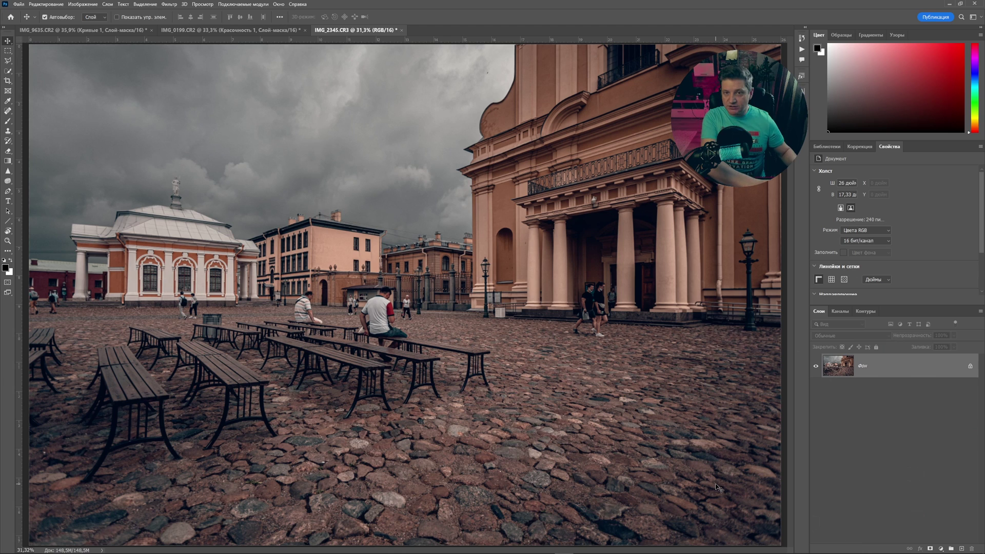
Duplicate the background as Слой 1 with Ctrl+J and show the Nik Collection filter list.
key("ctrl+j")
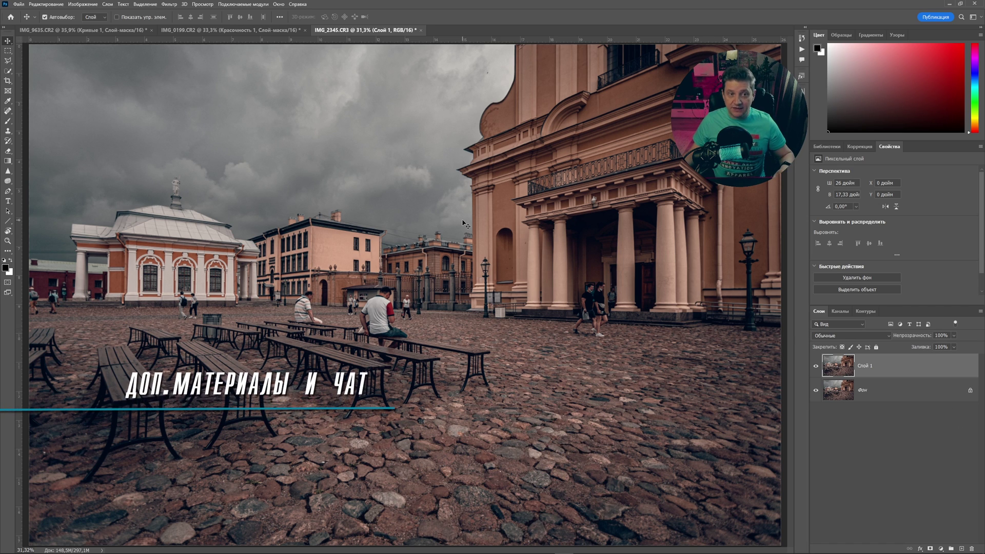
left_click(169, 4)
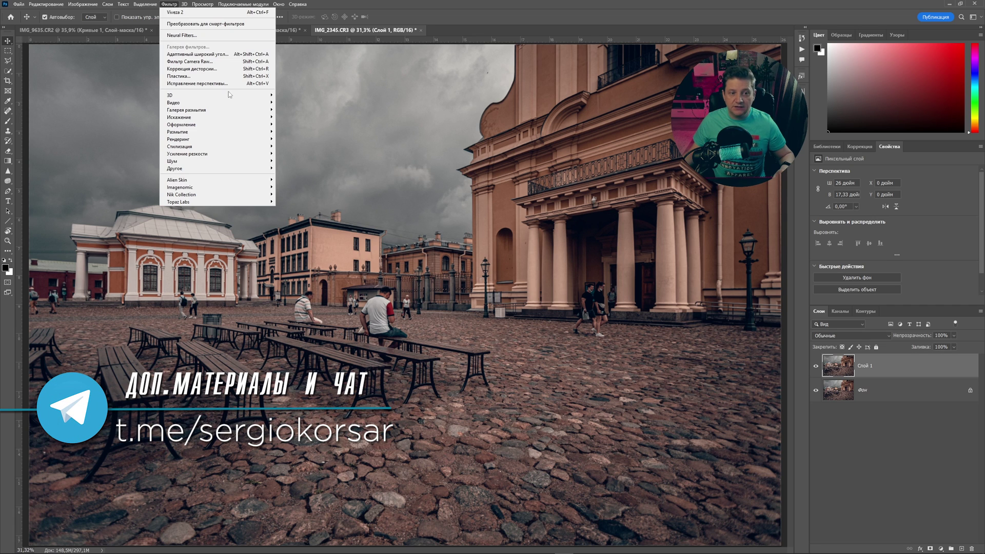
mouse_move(215, 194)
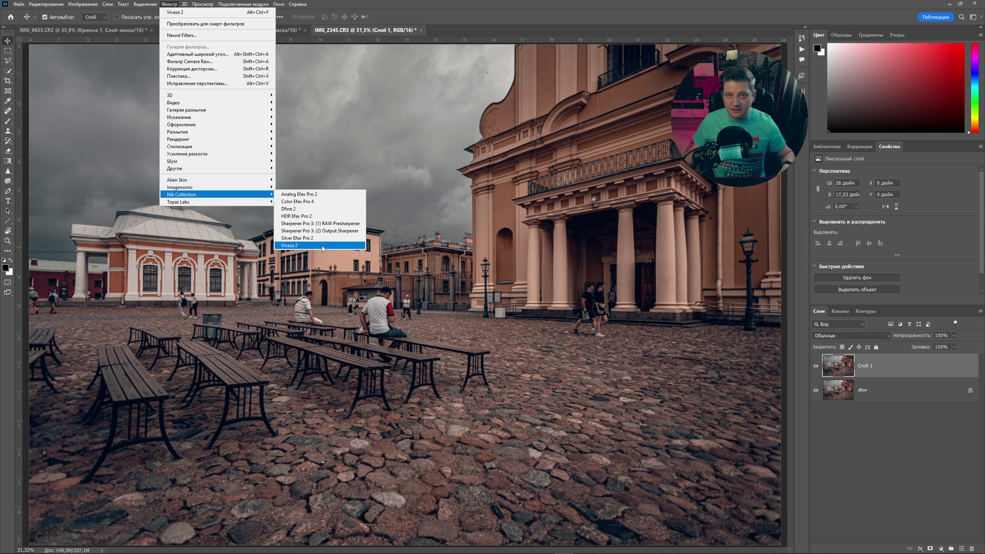
Launch Viveza 2 on Слой 1 and enlarge its window to fill the screen.
left_click(322, 247)
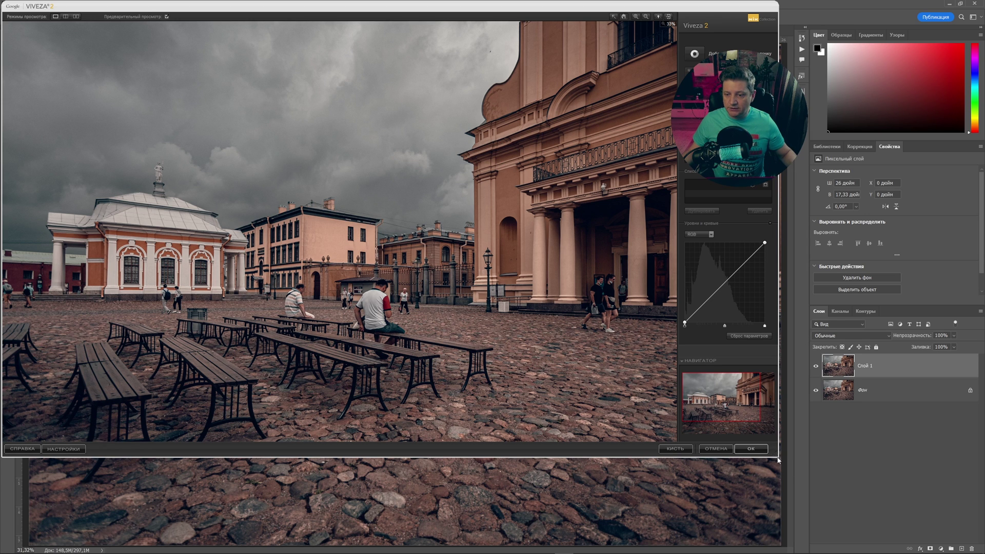
left_click_drag(776, 455, 980, 551)
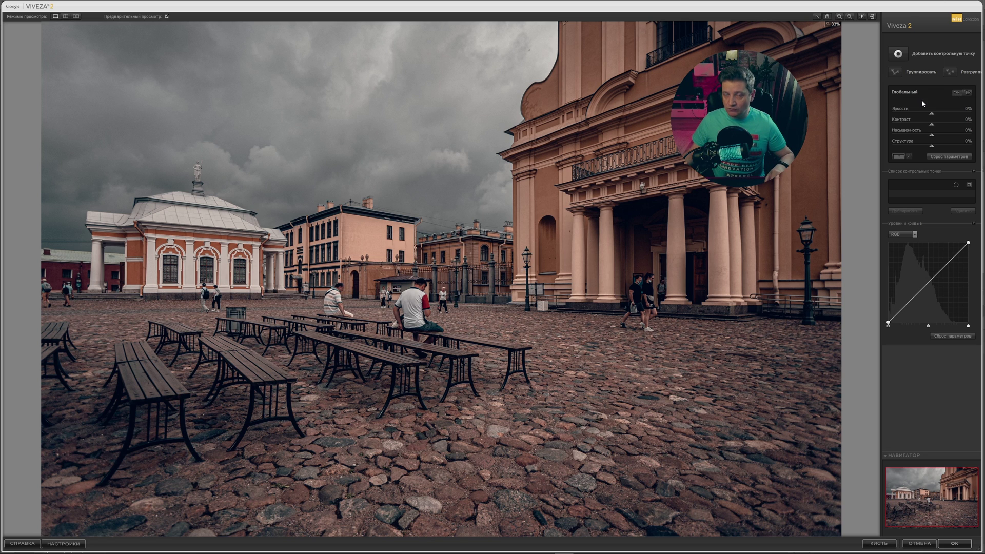
Expand the Глобальный sliders, trial a magenta shift, then reset everything to 0% with Сброс параметров.
left_click(968, 93)
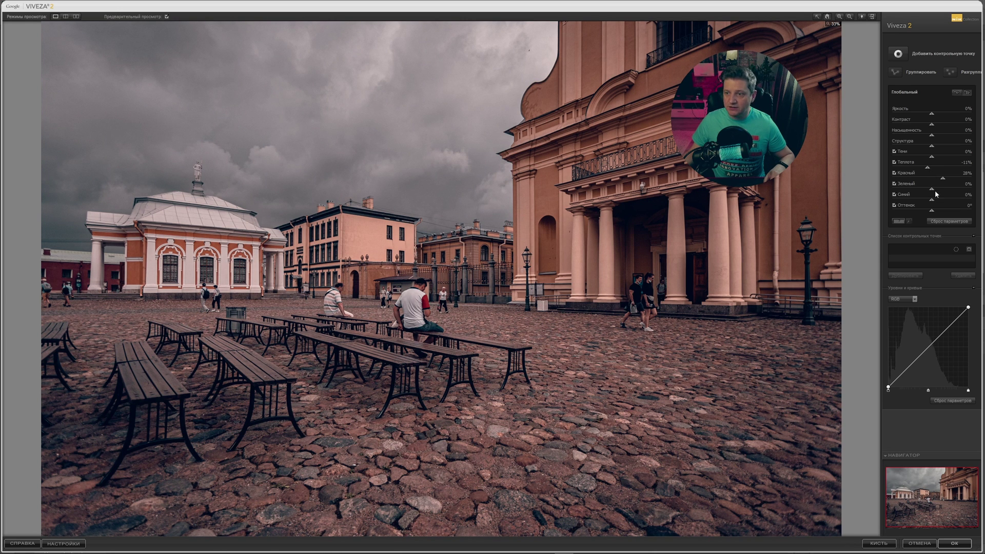
mouse_move(935, 190)
left_mouse_down()
mouse_move(925, 190)
mouse_move(934, 190)
mouse_move(929, 201)
left_mouse_up()
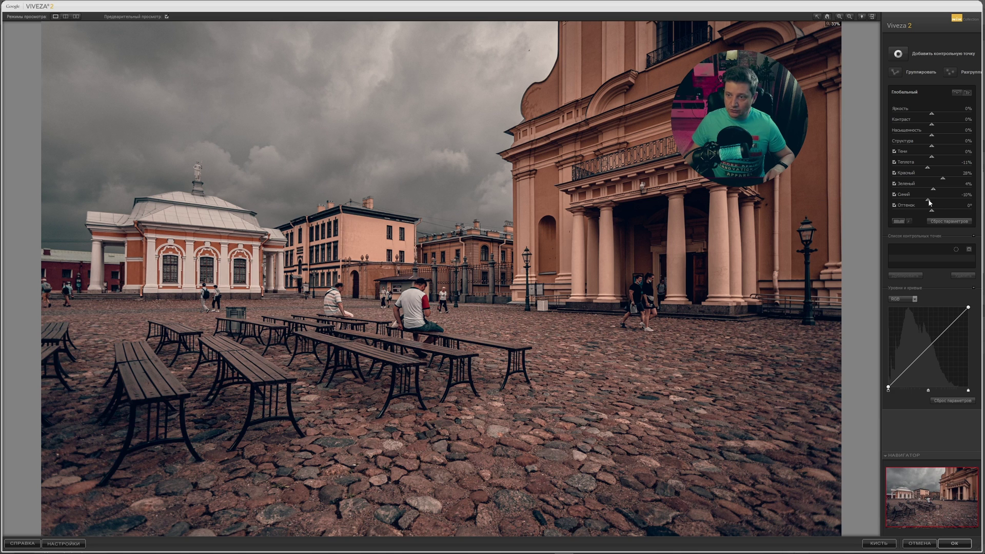
left_click(949, 222)
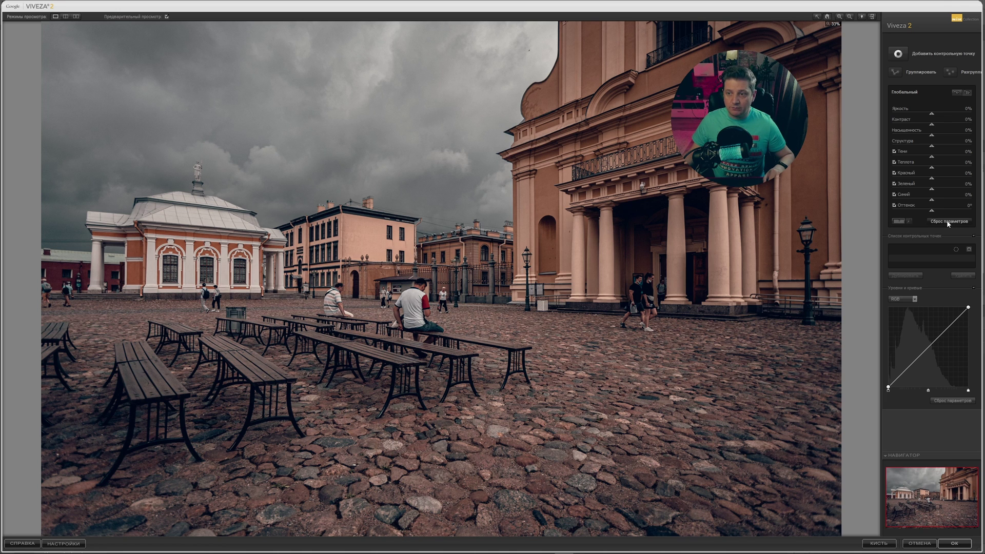
Collapse the global sliders to four and preview Структура up to 50%, returning it to 0%.
left_click(955, 92)
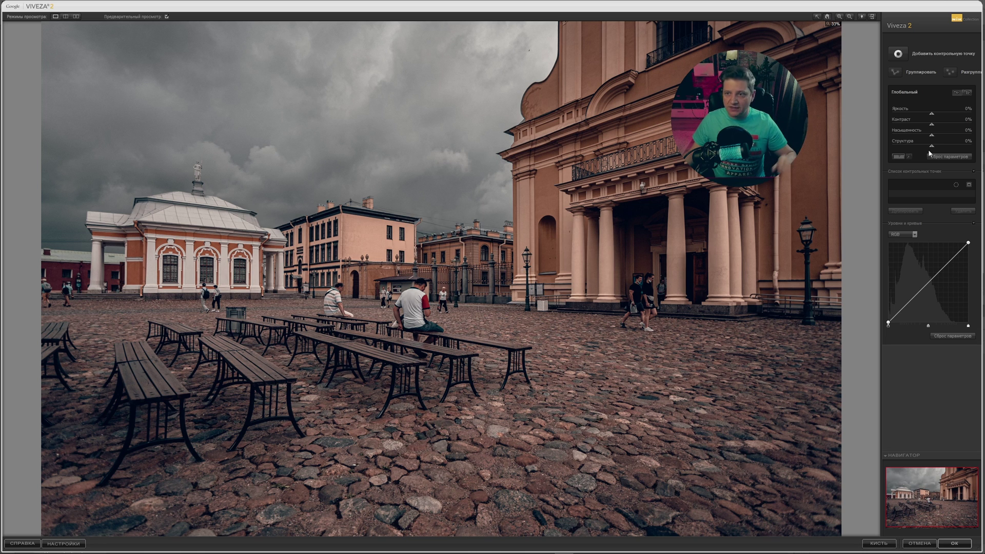
left_click_drag(931, 145, 983, 153)
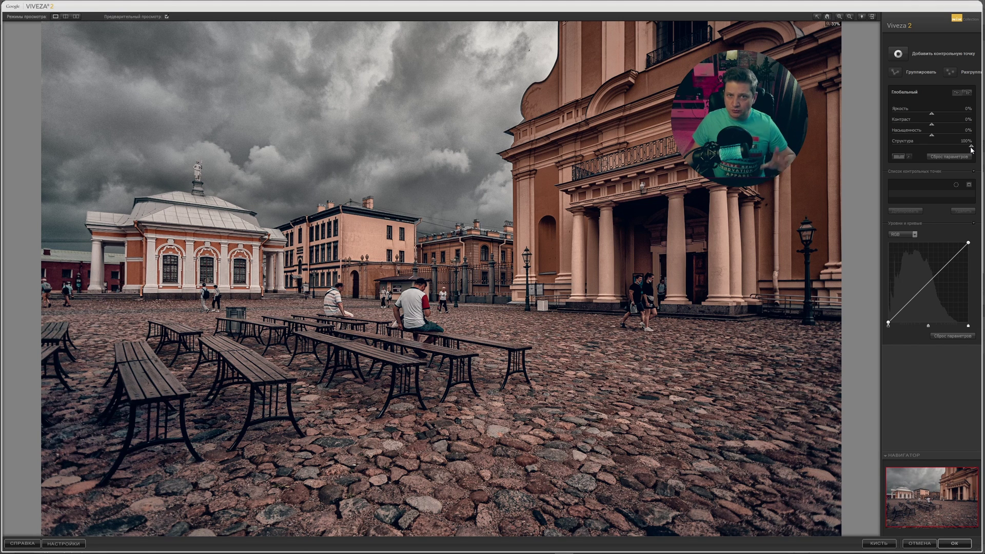
left_click_drag(971, 146, 947, 146)
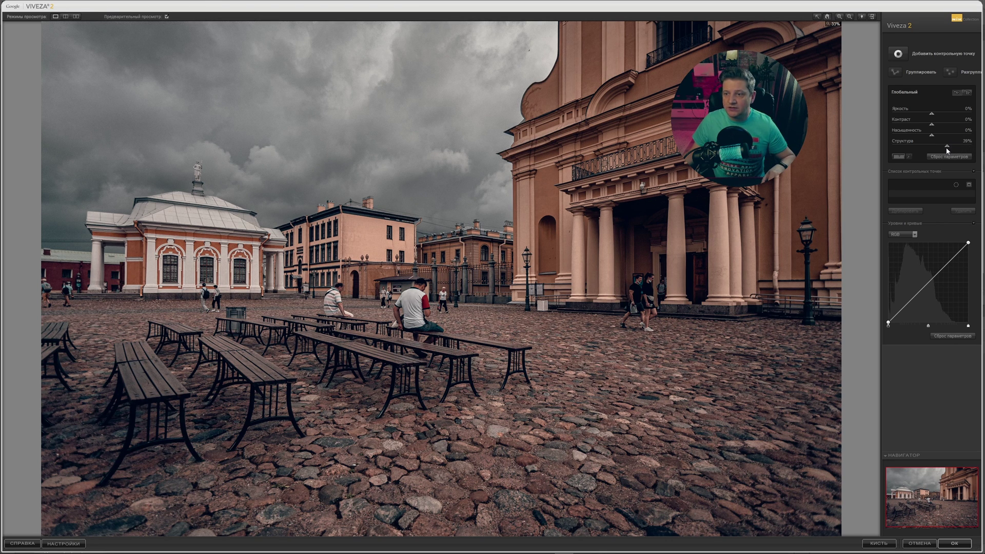
left_click_drag(946, 149, 951, 150)
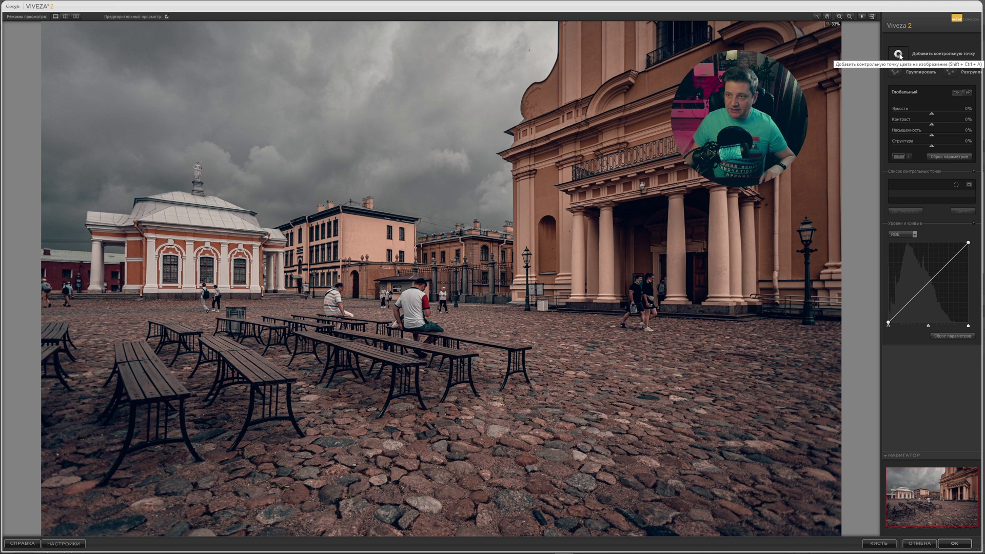
Place a widened control point on the cobblestones with Структура raised to about 88%.
left_click(898, 54)
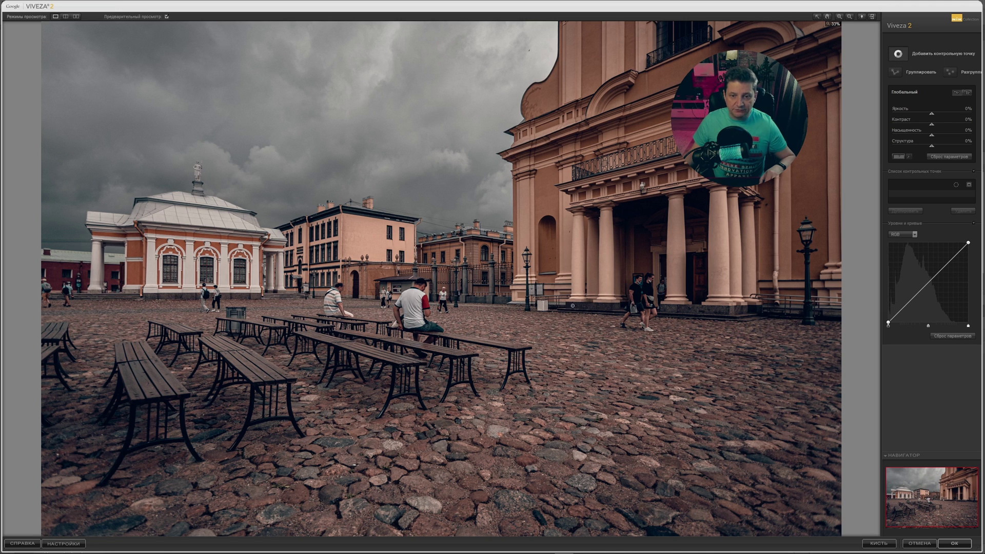
left_click(598, 380)
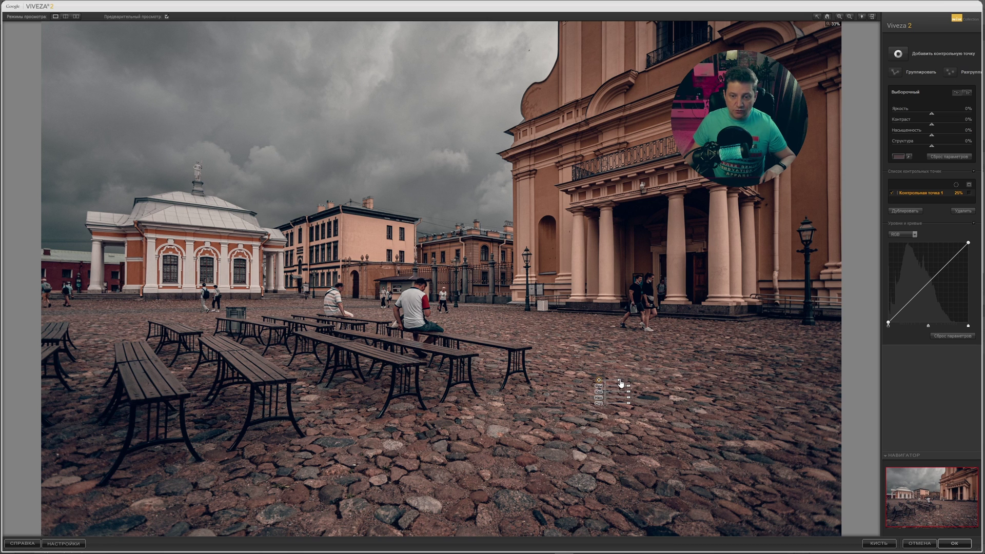
left_click_drag(620, 383, 621, 384)
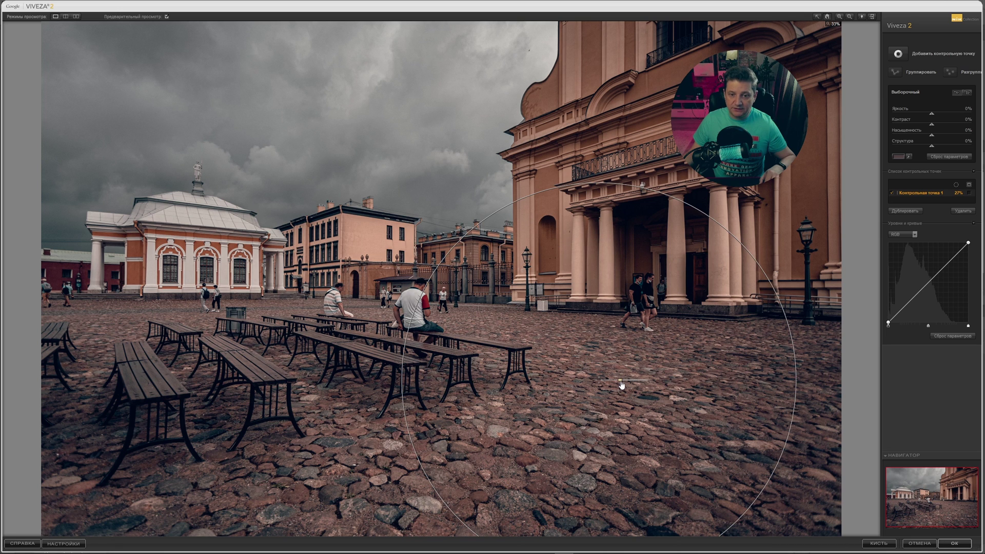
left_click_drag(621, 384, 620, 391)
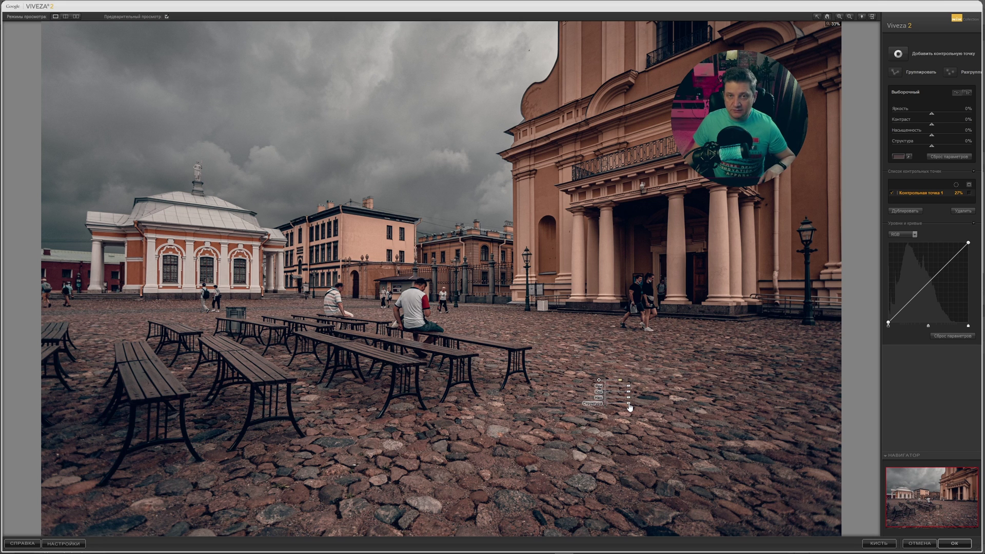
left_click_drag(629, 406, 636, 407)
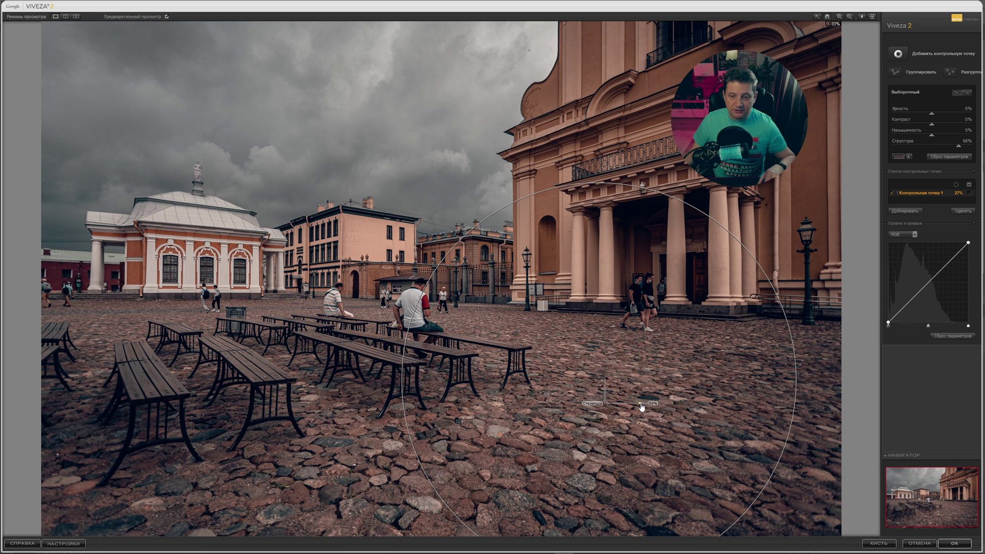
left_click_drag(645, 407, 647, 406)
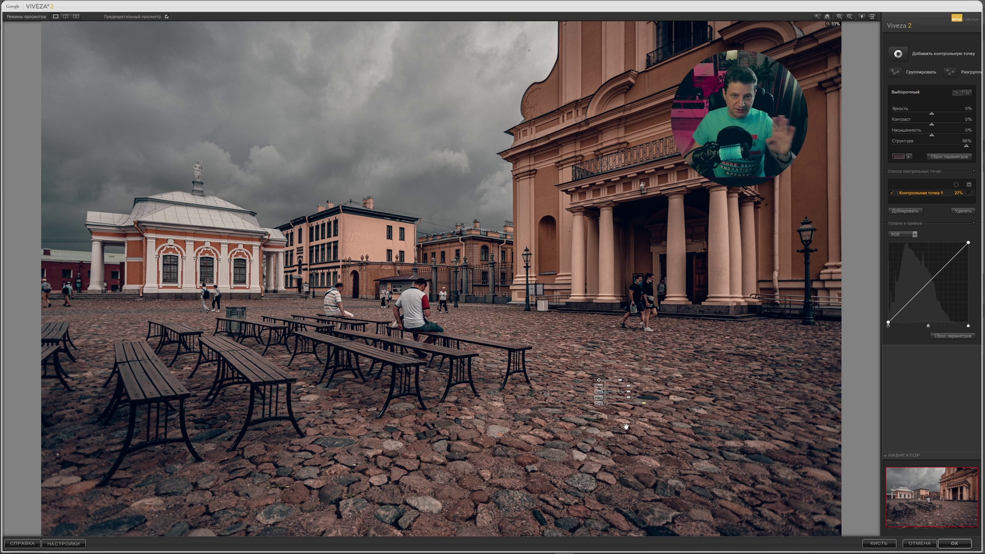
Place a second control point by the left benches, resize it, and raise Структура to about 84%.
left_click(897, 54)
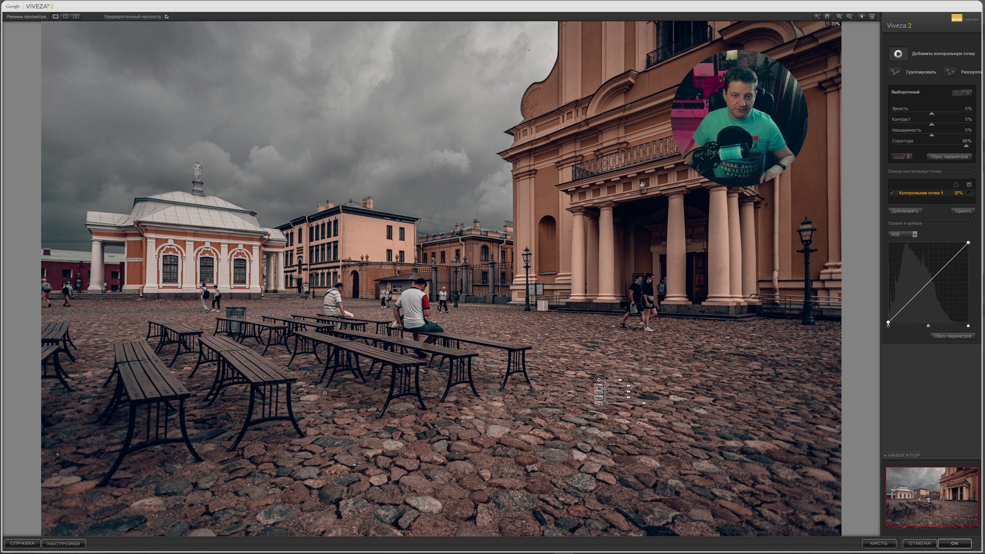
left_click(301, 373)
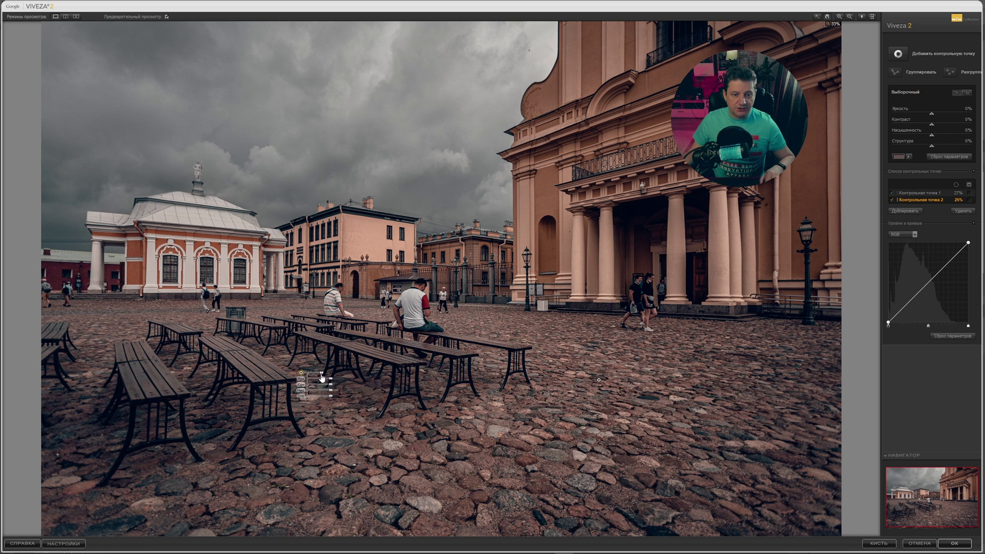
left_click_drag(322, 378, 322, 377)
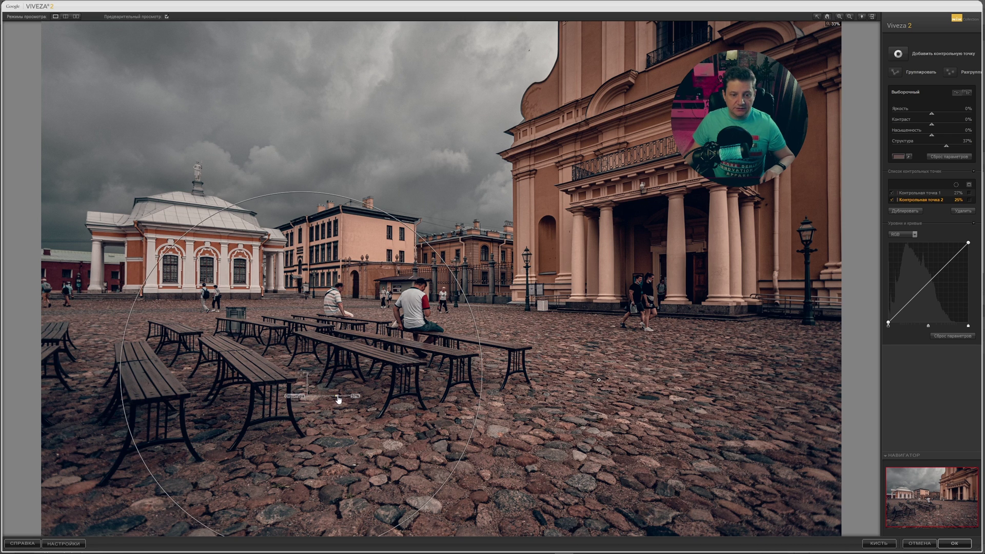
left_click_drag(333, 395, 349, 400)
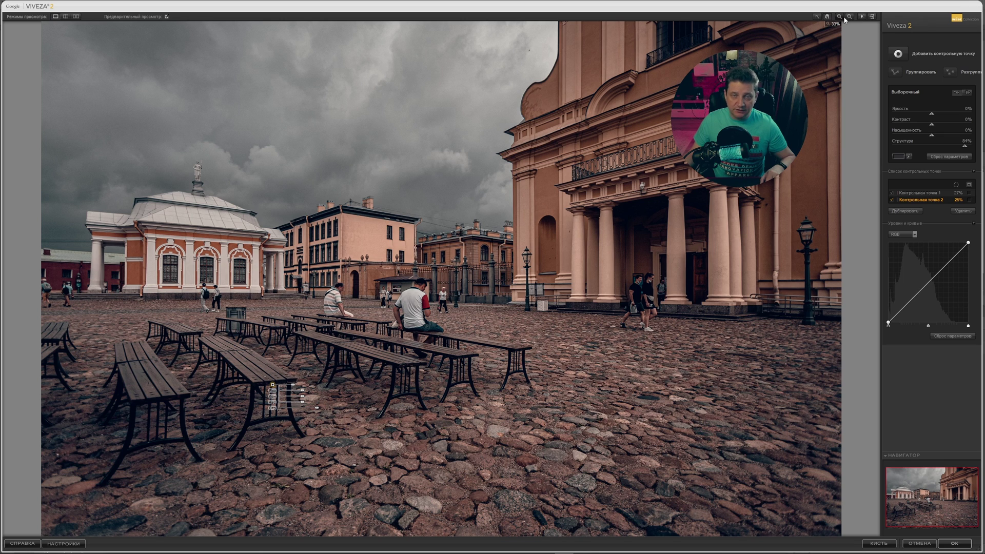
left_click(839, 17)
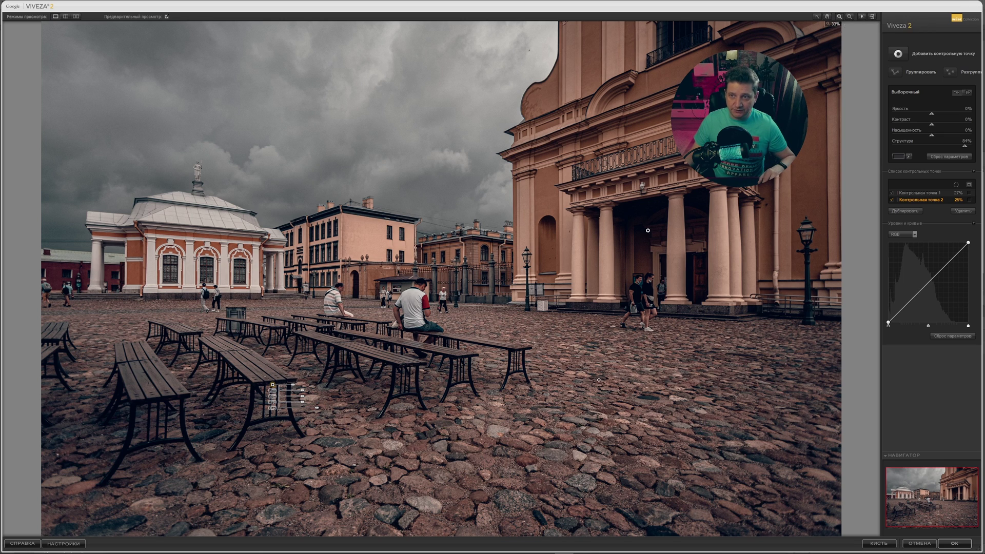
left_click(595, 266)
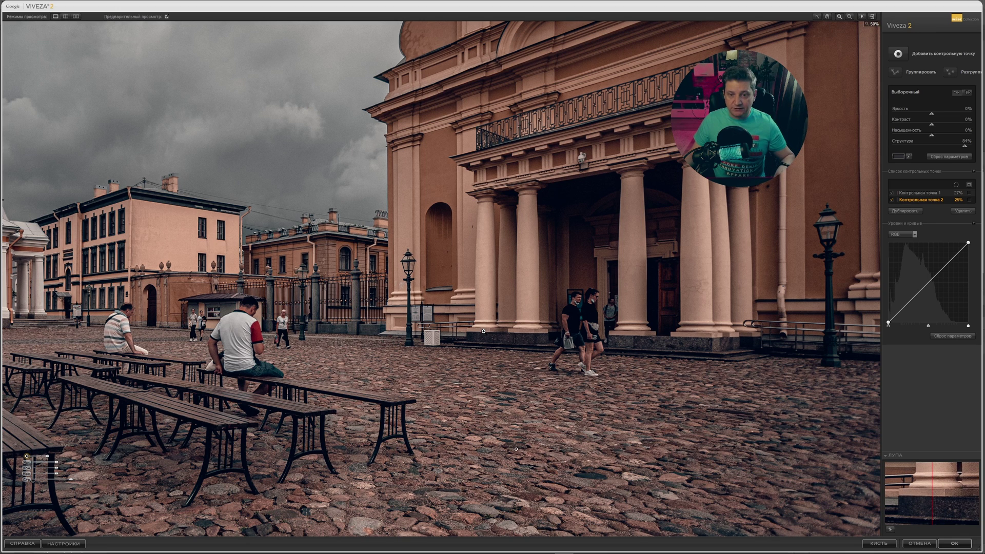
mouse_move(484, 332)
left_mouse_down()
mouse_move(603, 397)
mouse_move(665, 388)
left_mouse_up()
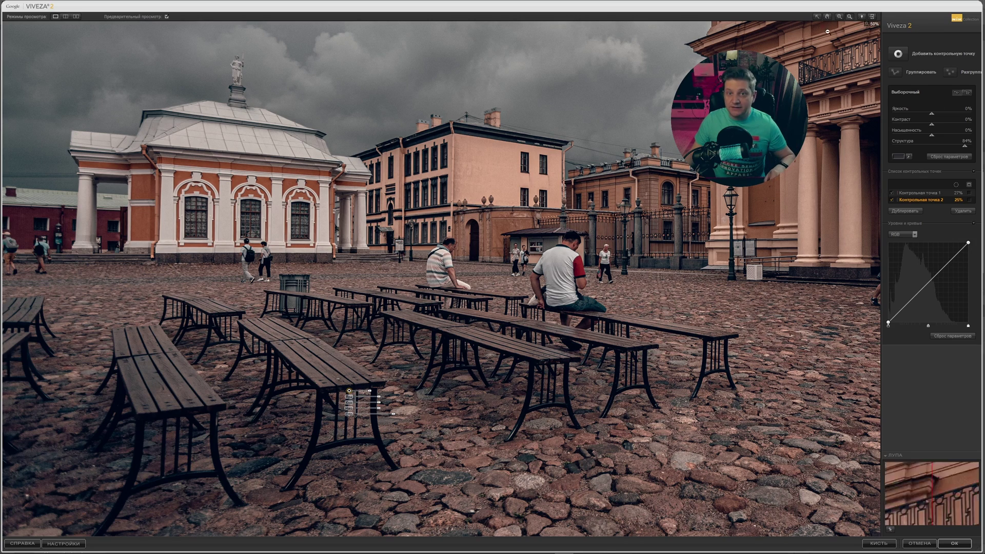
key("ctrl+minus")
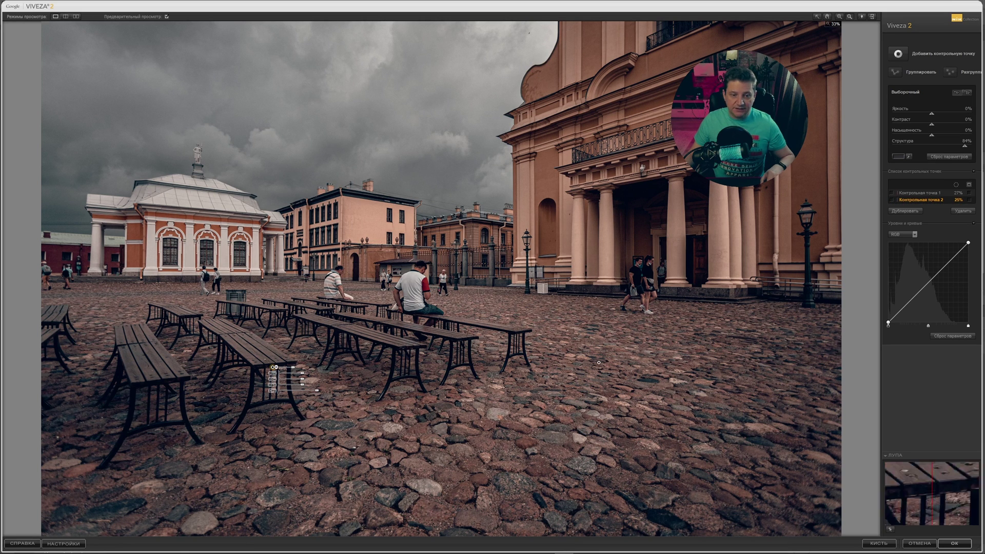
mouse_move(666, 325)
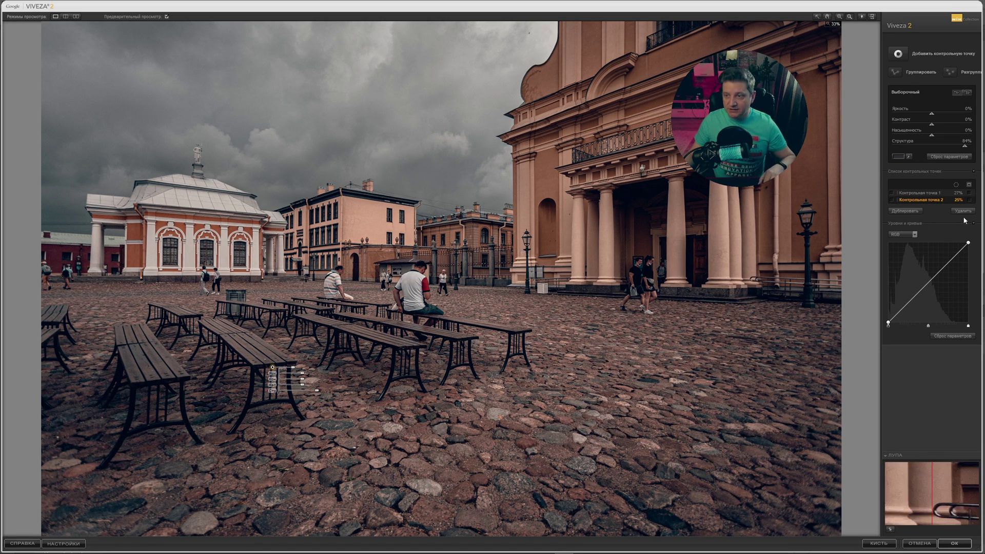
Delete the second control point, then Контрольная точка 1, using Удалить.
left_click(892, 199)
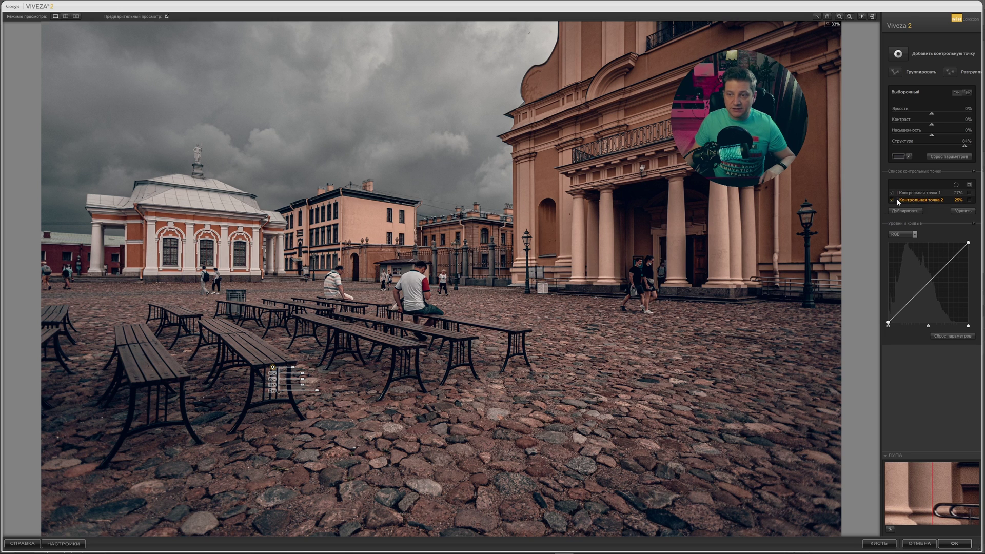
left_click(965, 211)
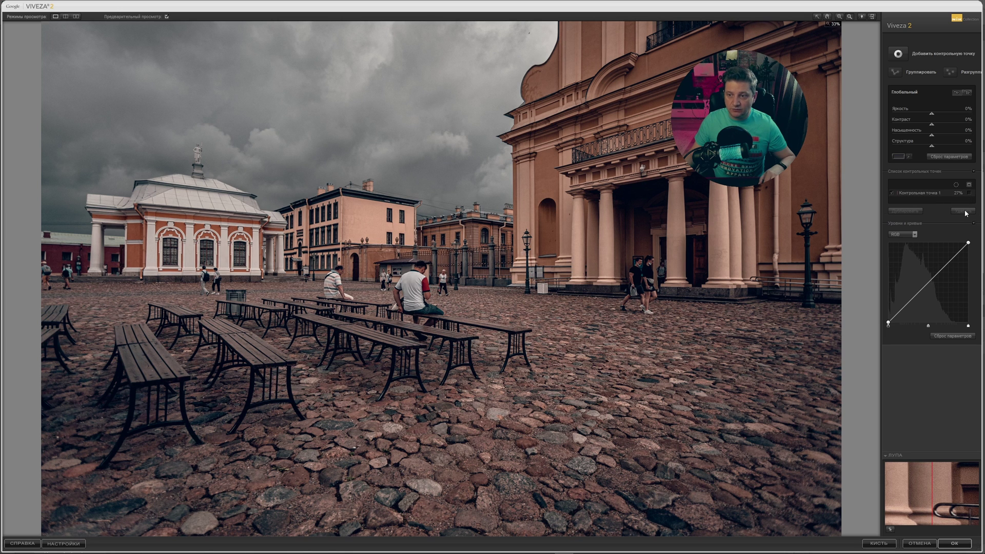
left_click(922, 194)
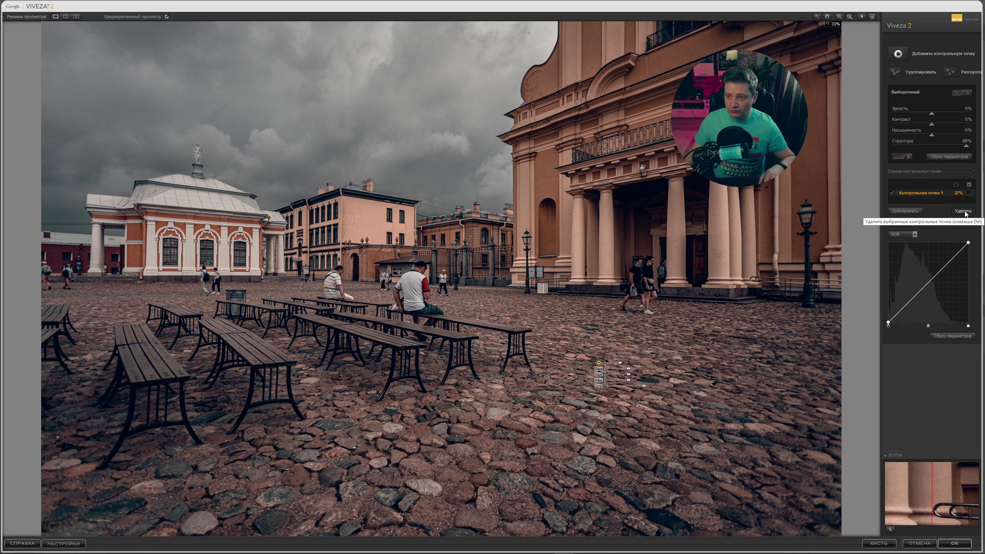
left_click(963, 212)
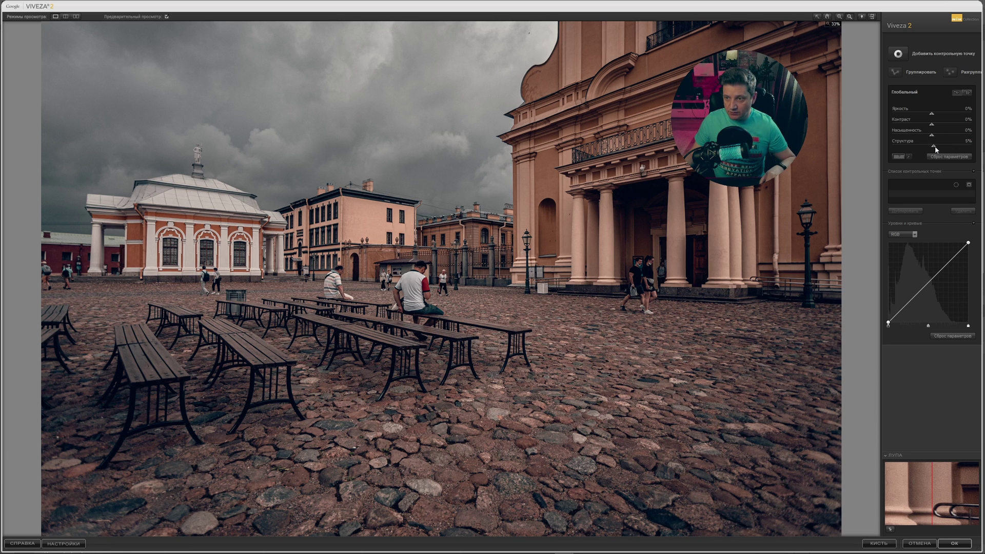
Raise global Структура slightly and apply with OK, creating the Viveza 2 layer.
left_click_drag(936, 149, 942, 149)
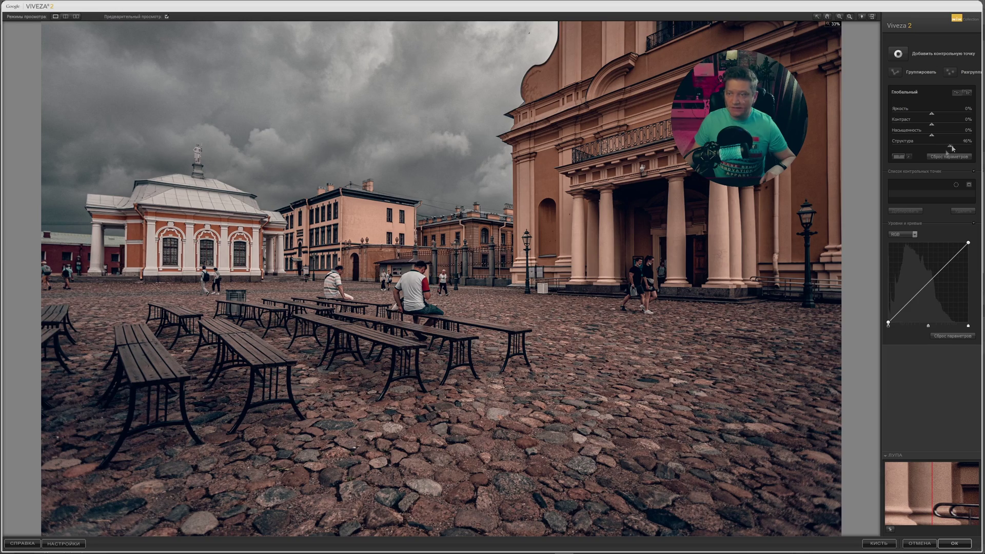
left_click(955, 543)
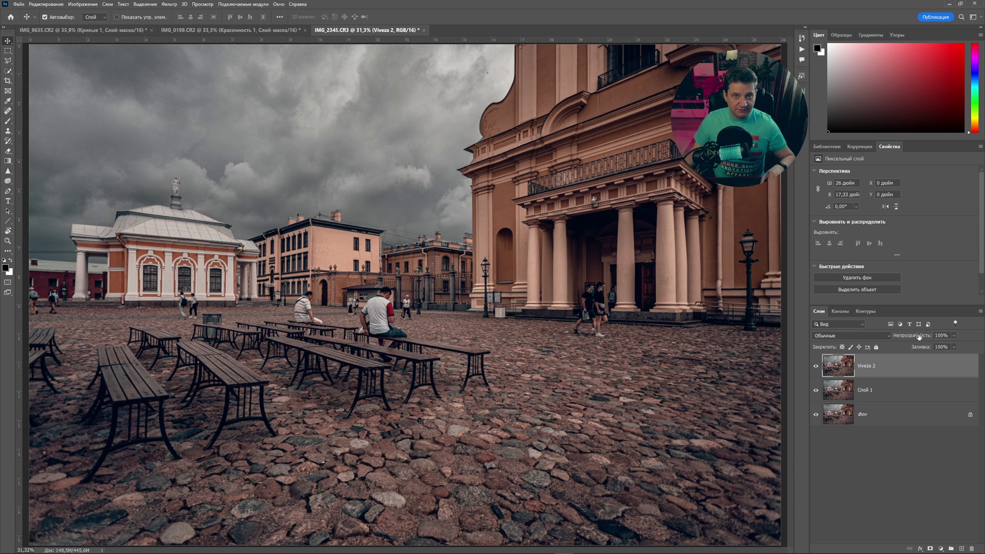
Trial the Viveza 2 layer's opacity, then add Curves layer Кривые 1 with its black point nudged left.
left_click_drag(918, 336, 926, 340)
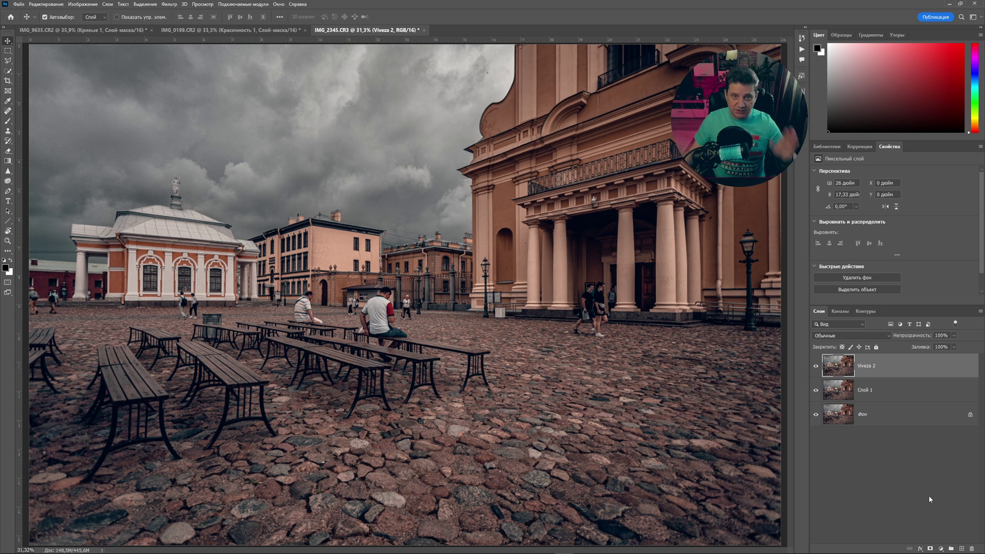
left_click(940, 548)
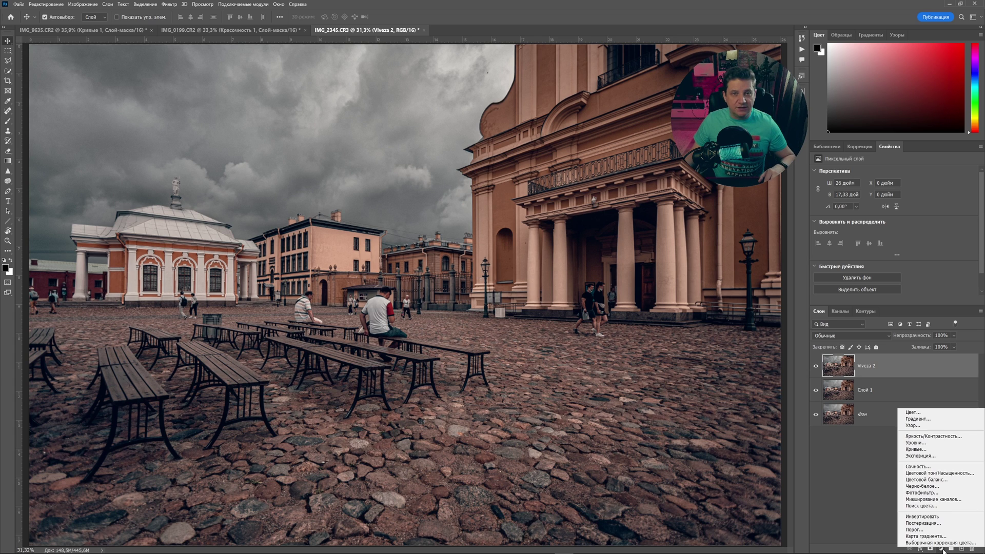
left_click(928, 449)
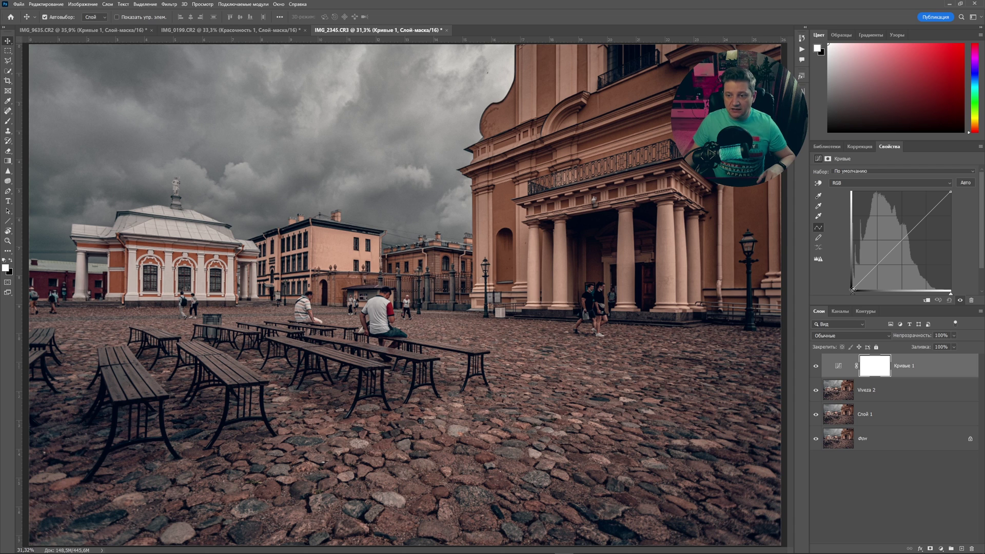
left_click_drag(851, 289, 849, 288)
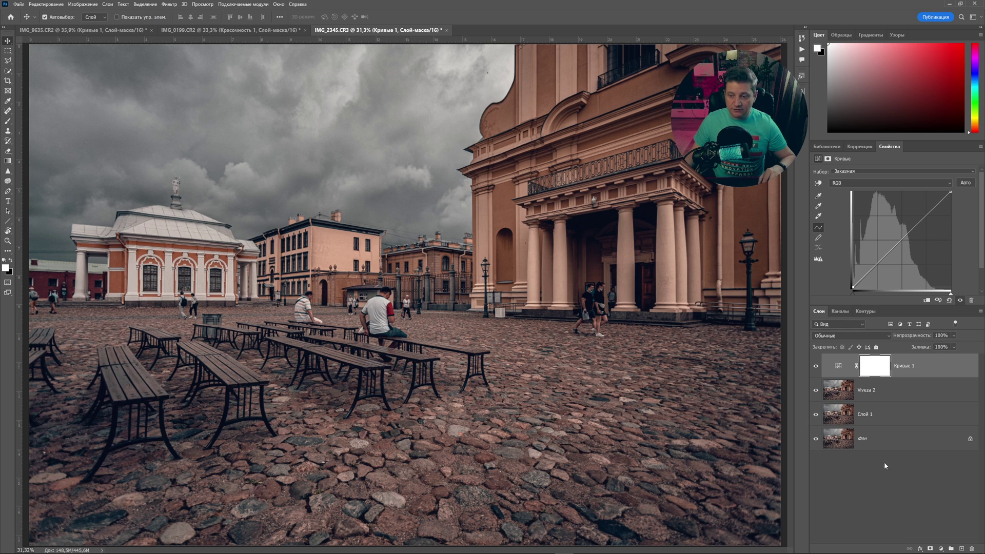
left_click(940, 549)
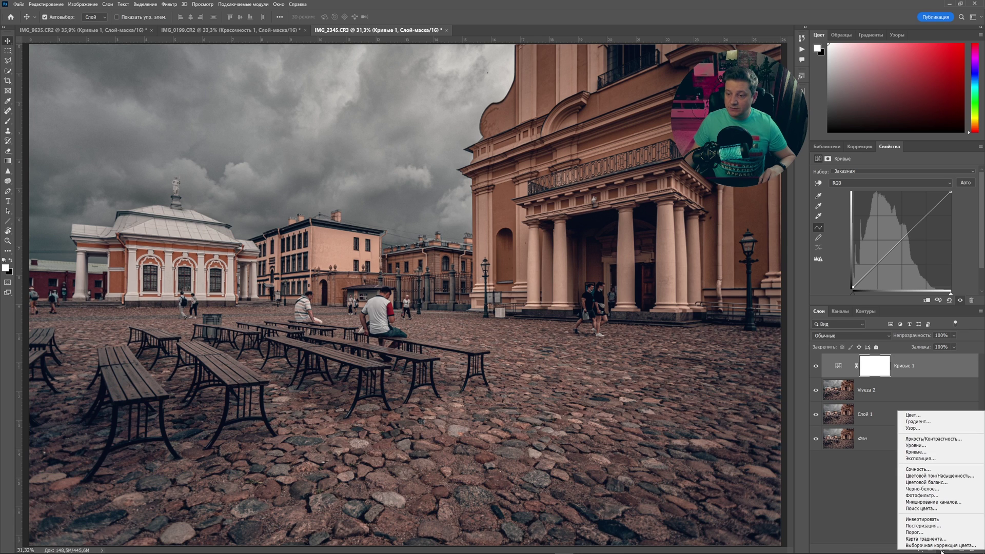
Add a Vibrance layer, preview Saturation at +100, reset it to 0, and set Vibrance to +67.
left_click(918, 469)
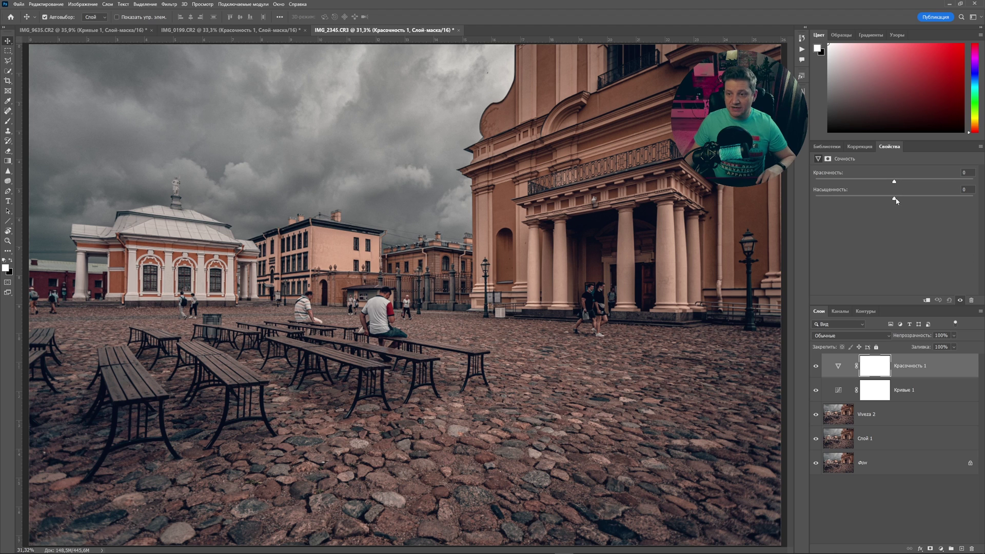
left_click_drag(894, 199, 974, 199)
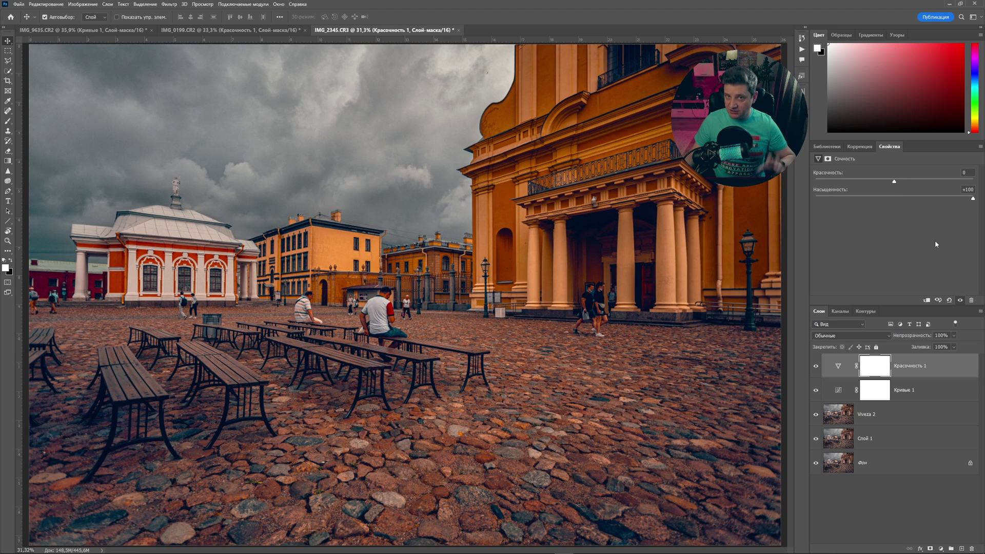
double_click(828, 190)
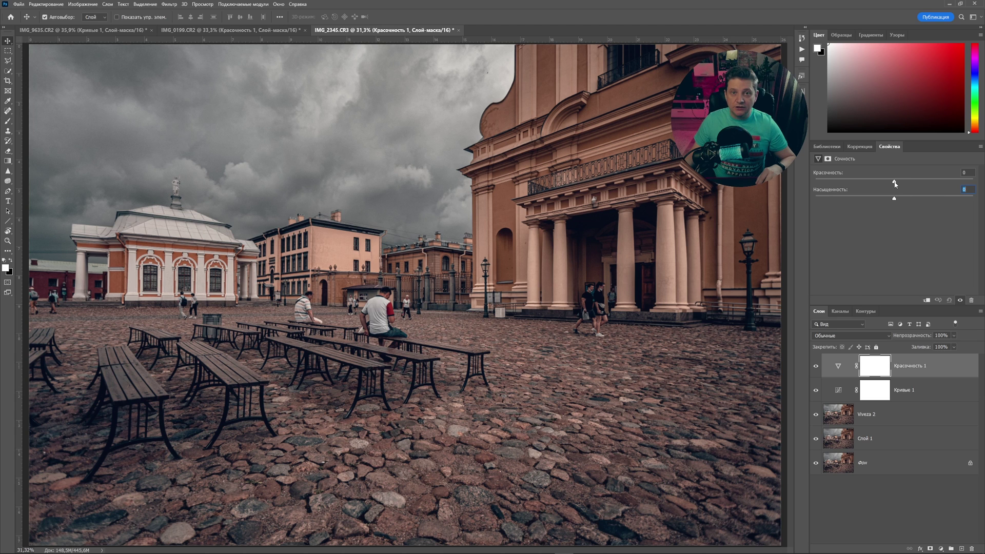
left_click_drag(894, 184, 895, 183)
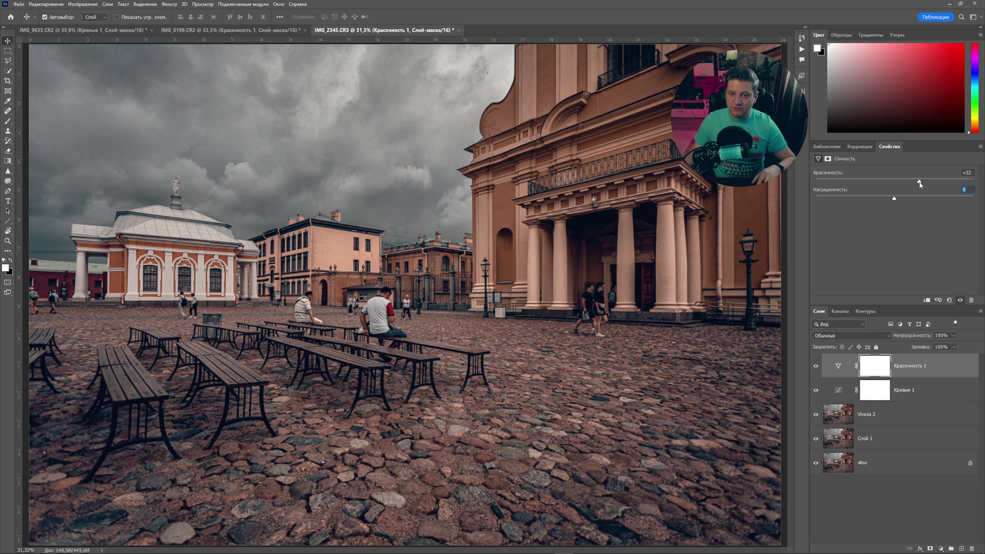
left_click_drag(927, 183, 935, 182)
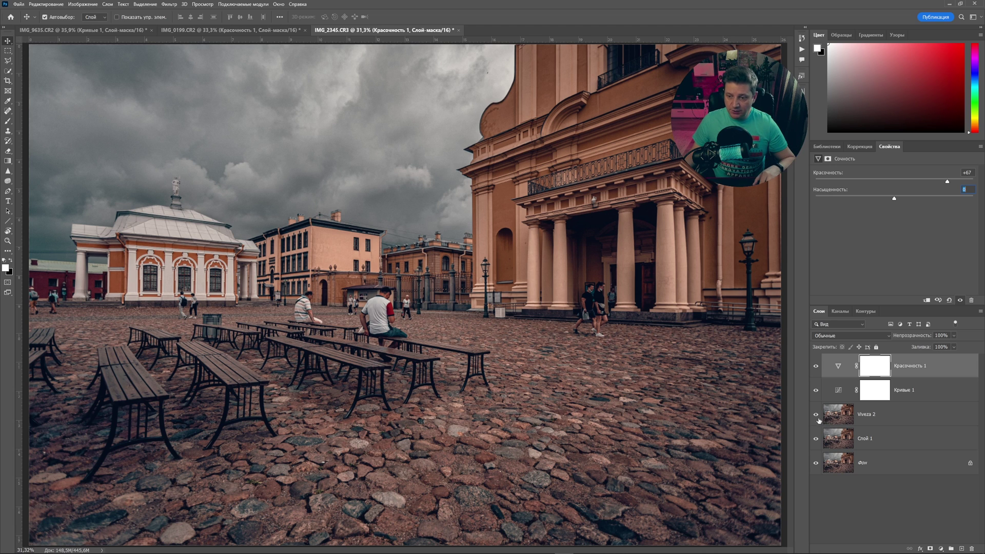
Add a white layer mask to Viveza 2 and set a black brush at 100% opacity.
left_click(910, 420)
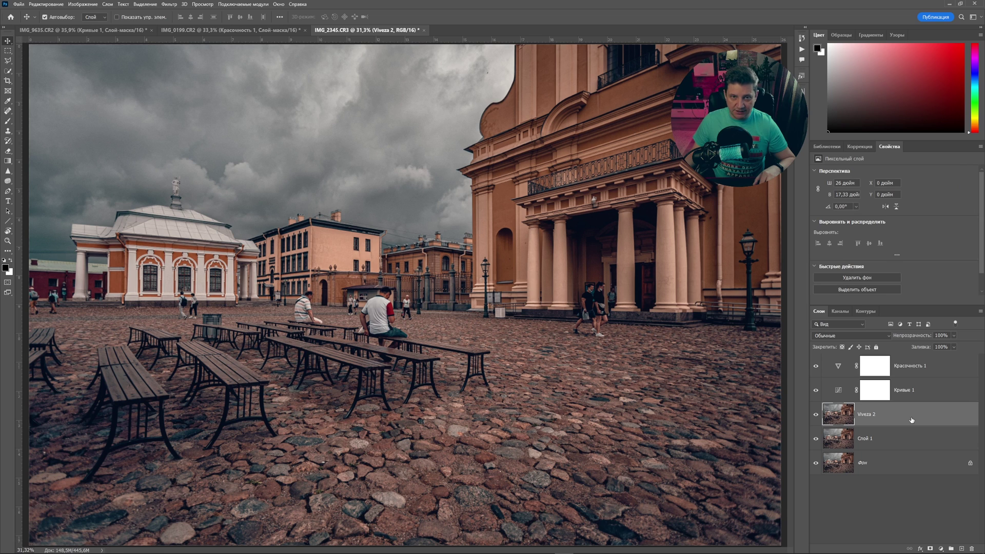
left_click(930, 548)
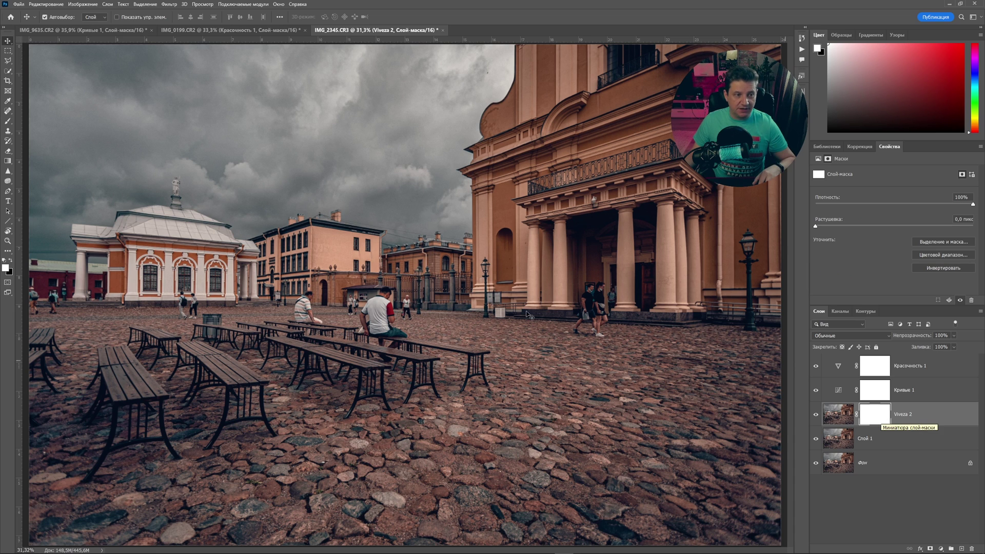
key("b")
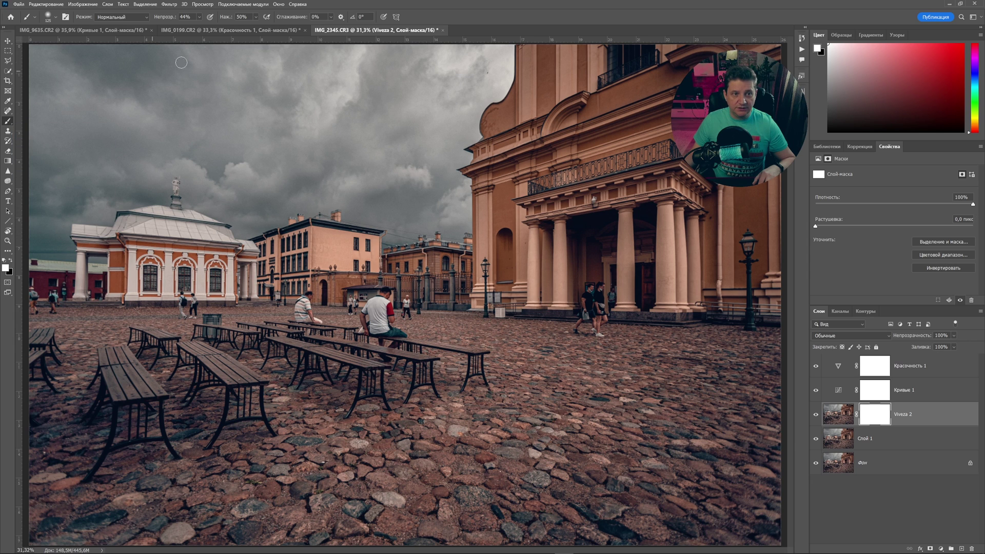
left_click_drag(199, 17, 276, 20)
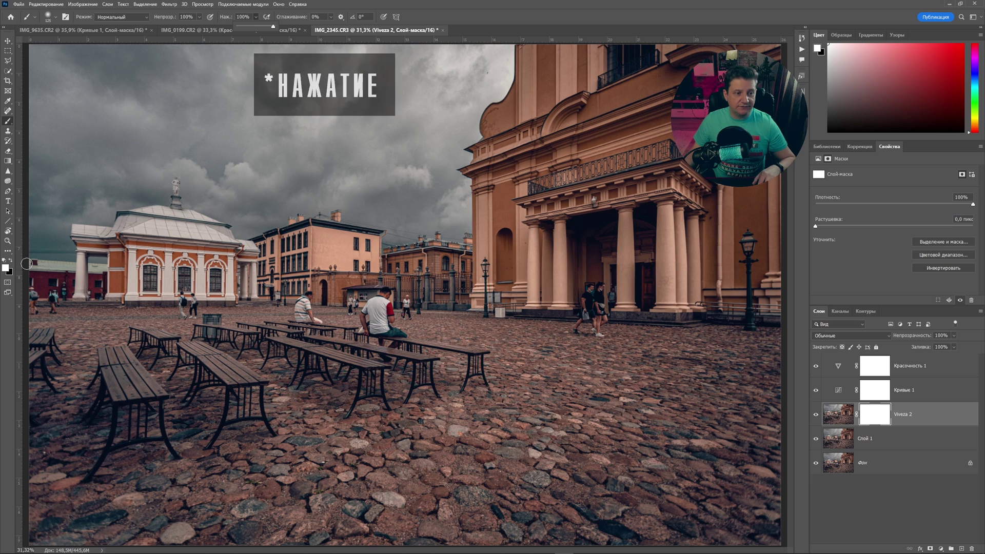
key("x")
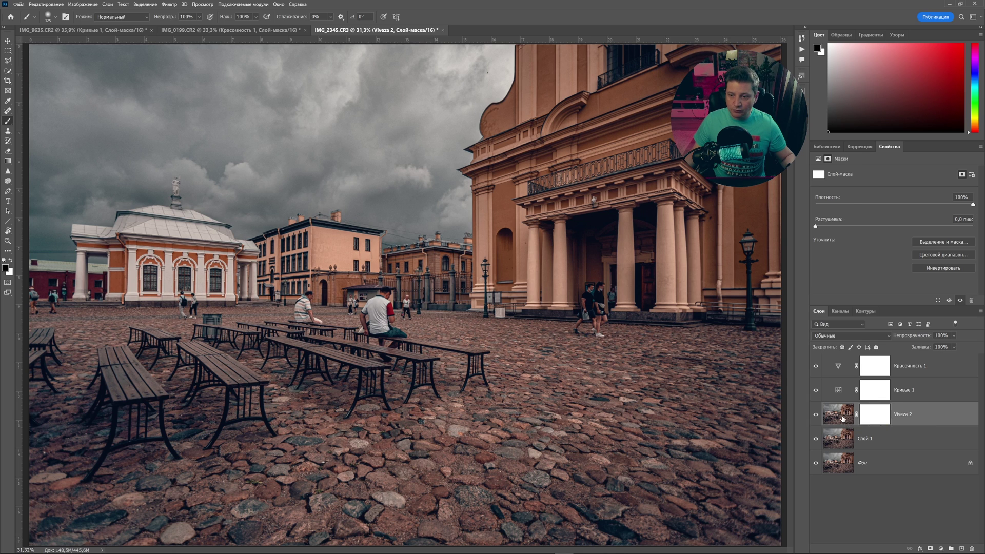
Paint the sky black on the Viveza 2 mask with an enlarged brush.
left_click(877, 416)
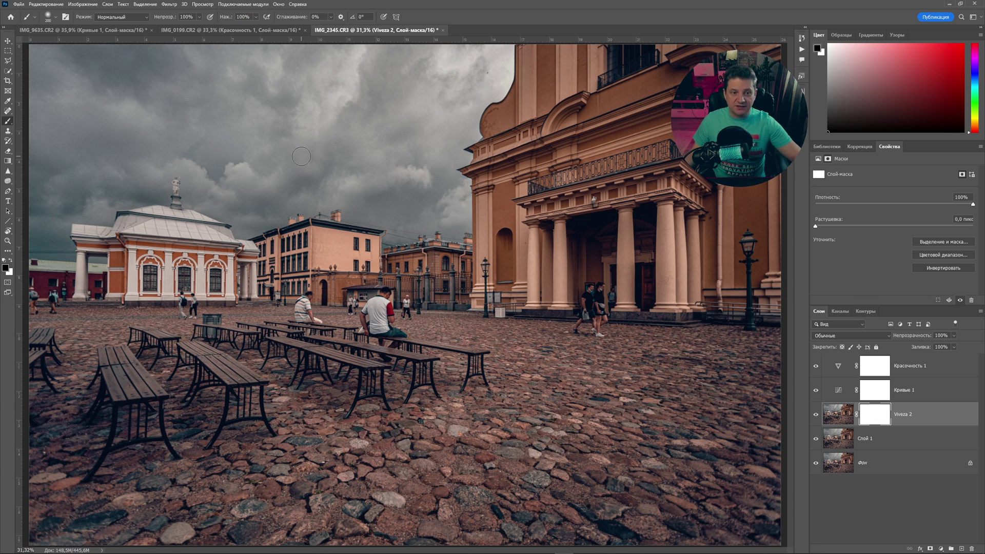
key("bracketright")
key("bracketright")
key("bracketright")
key("bracketright")
key("bracketright")
key("bracketright")
key("bracketright")
key("bracketright")
key("bracketright")
key("bracketright")
key("bracketright")
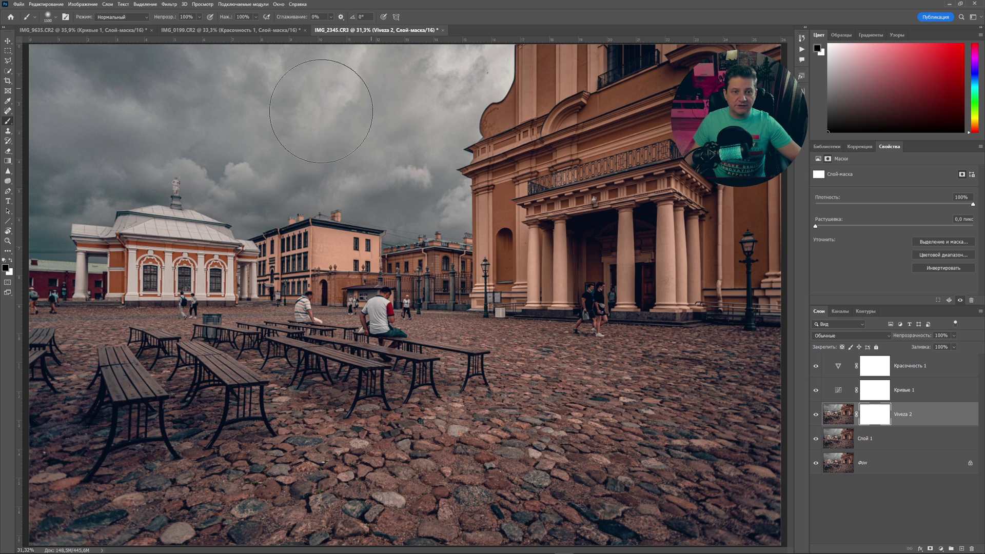
left_click(319, 99)
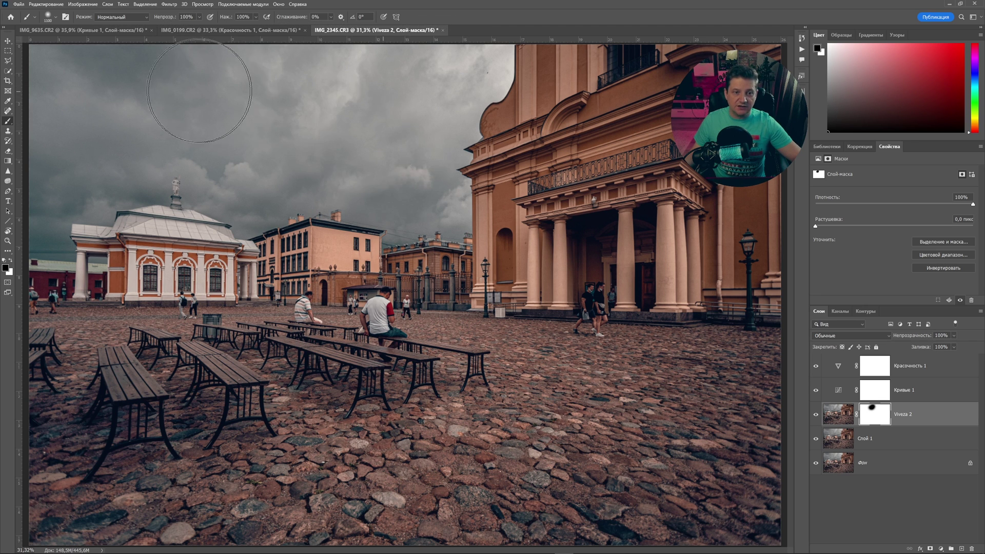
left_click_drag(179, 90, 359, 97)
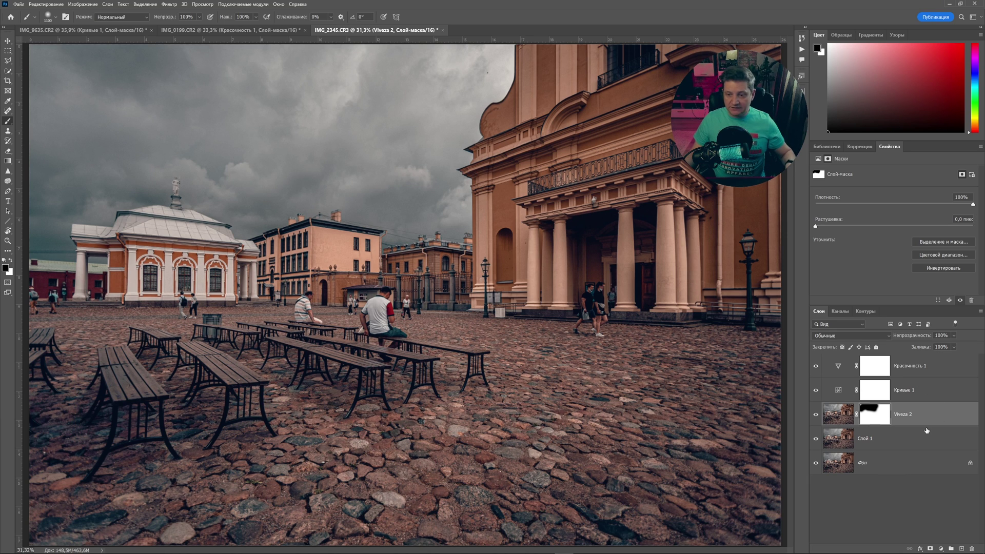
Compare before/after by soloing the Фон layer and back, then switch to IMG_0199.CR2.
left_click(815, 465, "alt")
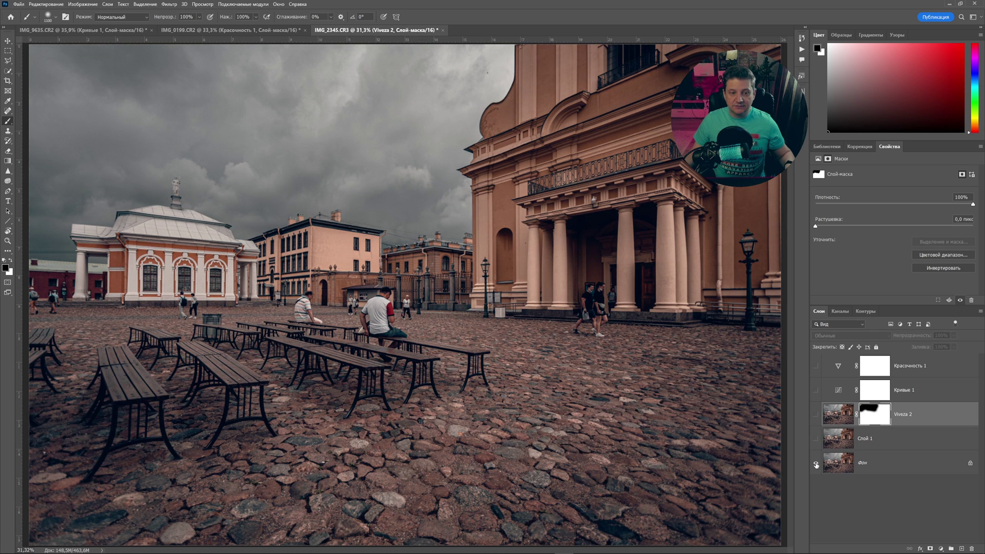
left_click(816, 464, "alt")
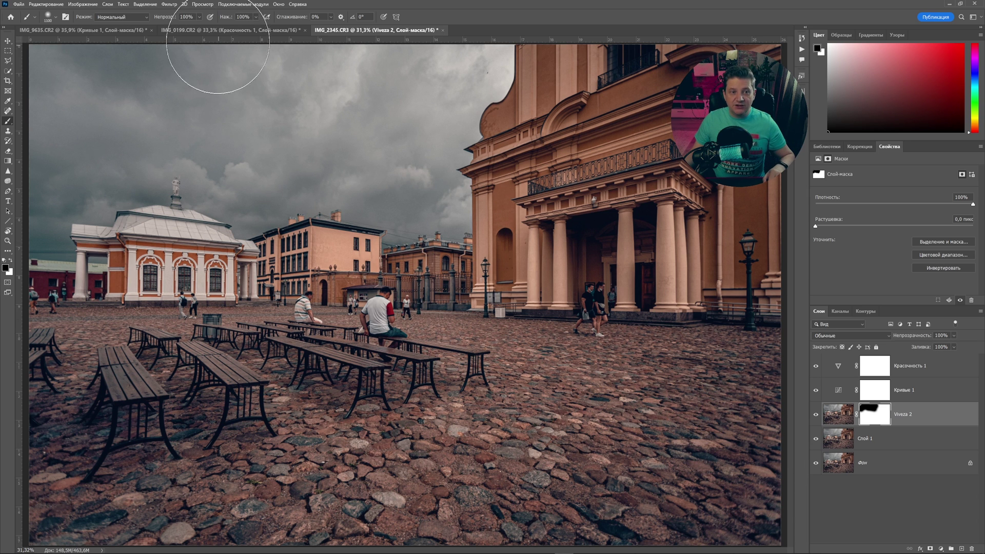
left_click(229, 30)
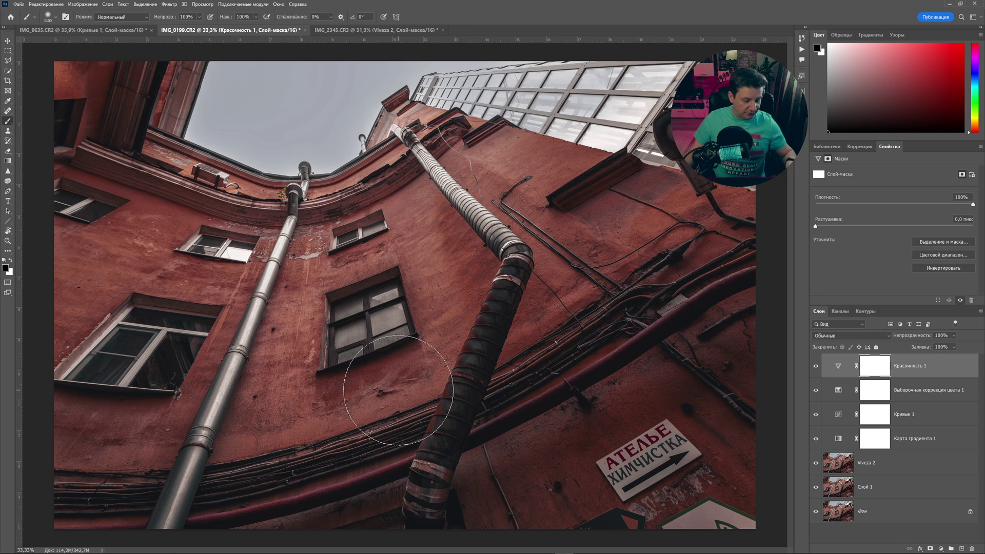
scroll(398, 390, "up", 2)
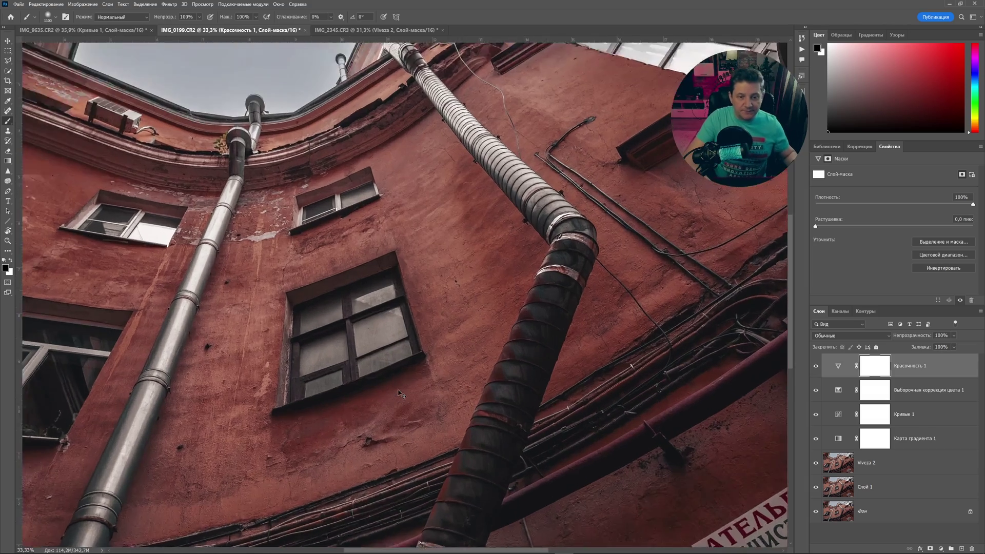
scroll(398, 390, "up", 1)
scroll(398, 390, "up", 1)
scroll(398, 389, "up", 1)
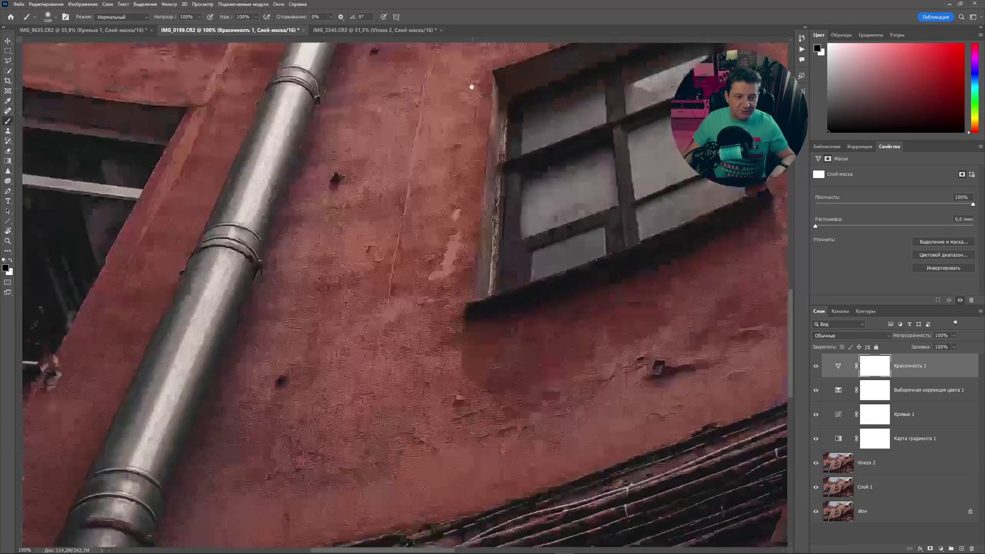
mouse_move(398, 389)
left_mouse_down()
mouse_move(398, 323)
mouse_move(417, 351)
mouse_move(406, 384)
left_mouse_up()
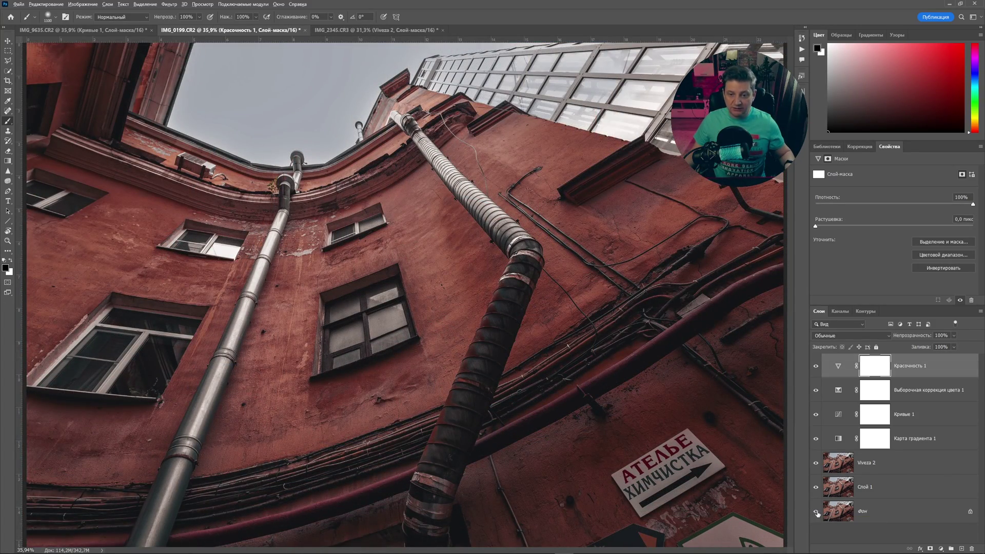
left_click(816, 512, "alt")
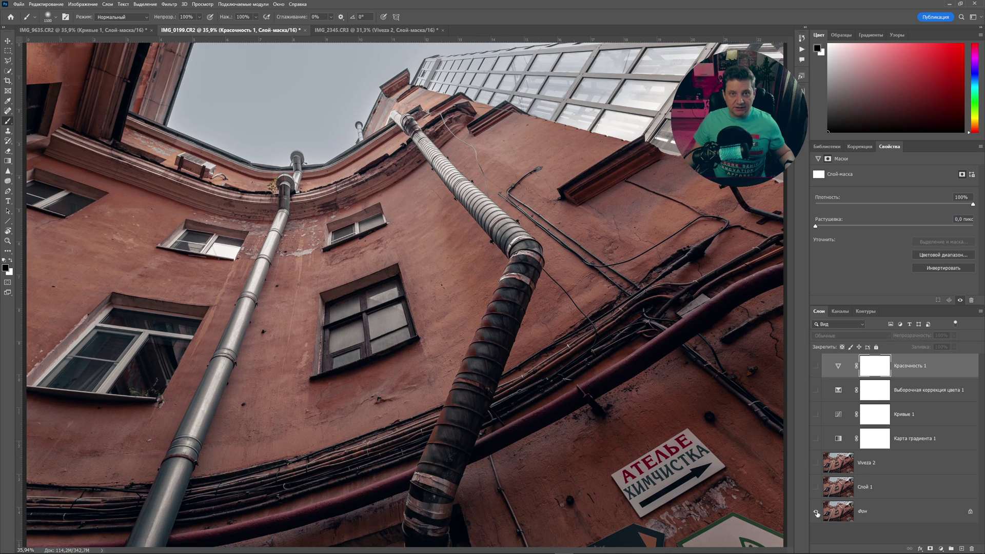
left_click(816, 512, "alt")
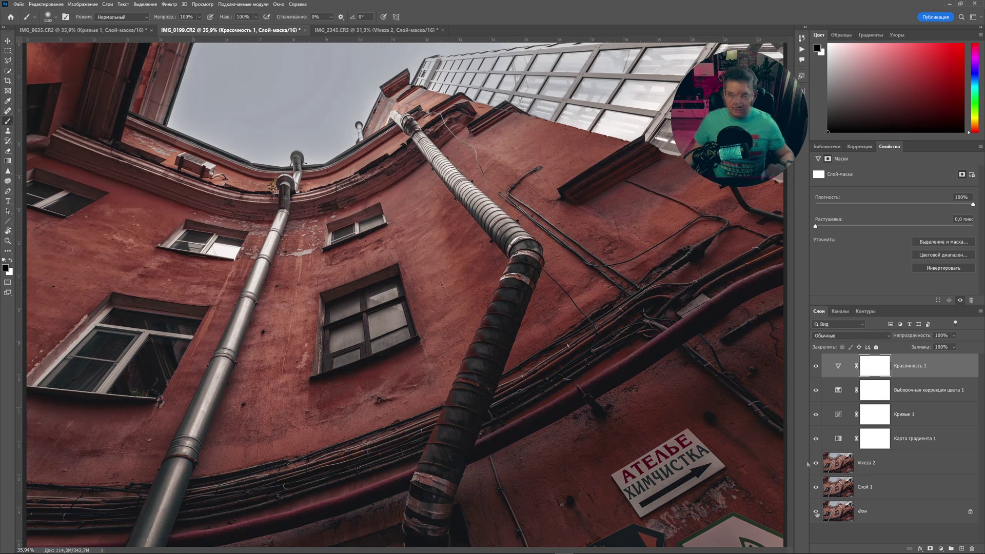